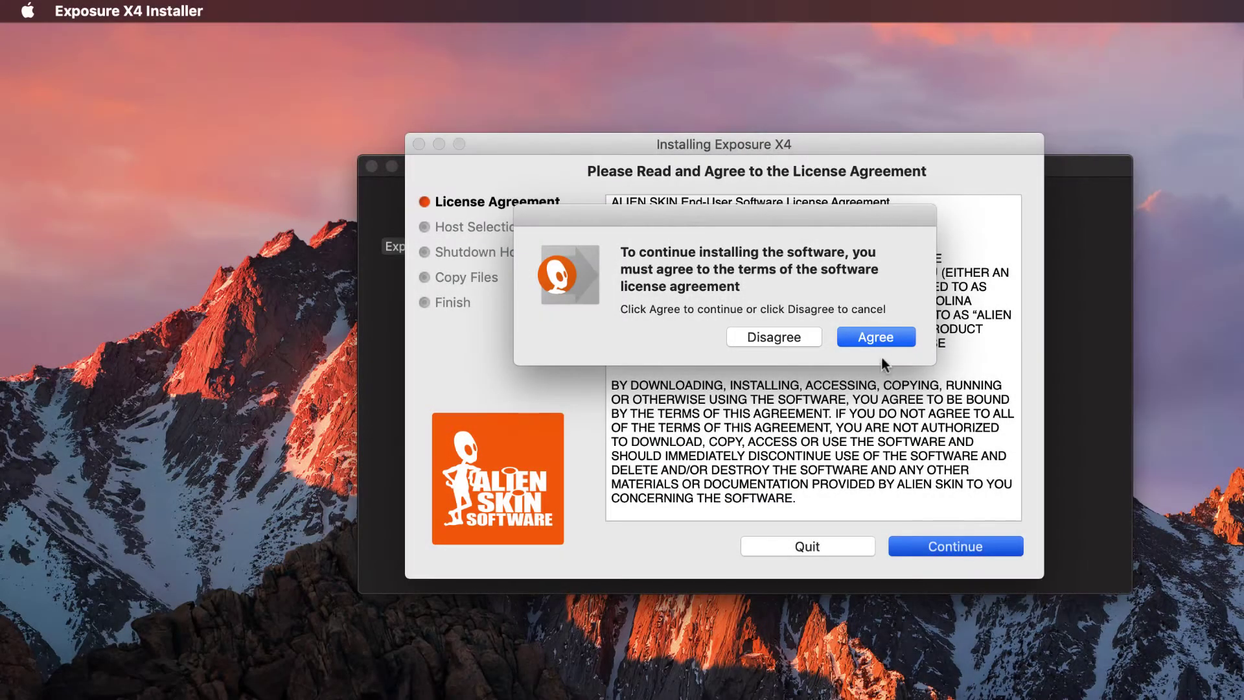
# - Accept the Exposure X4 license terms and continue the installation with Adobe Lightroom and Adobe Photoshop CC 2019 as hosts
pyautogui.click(881, 341)
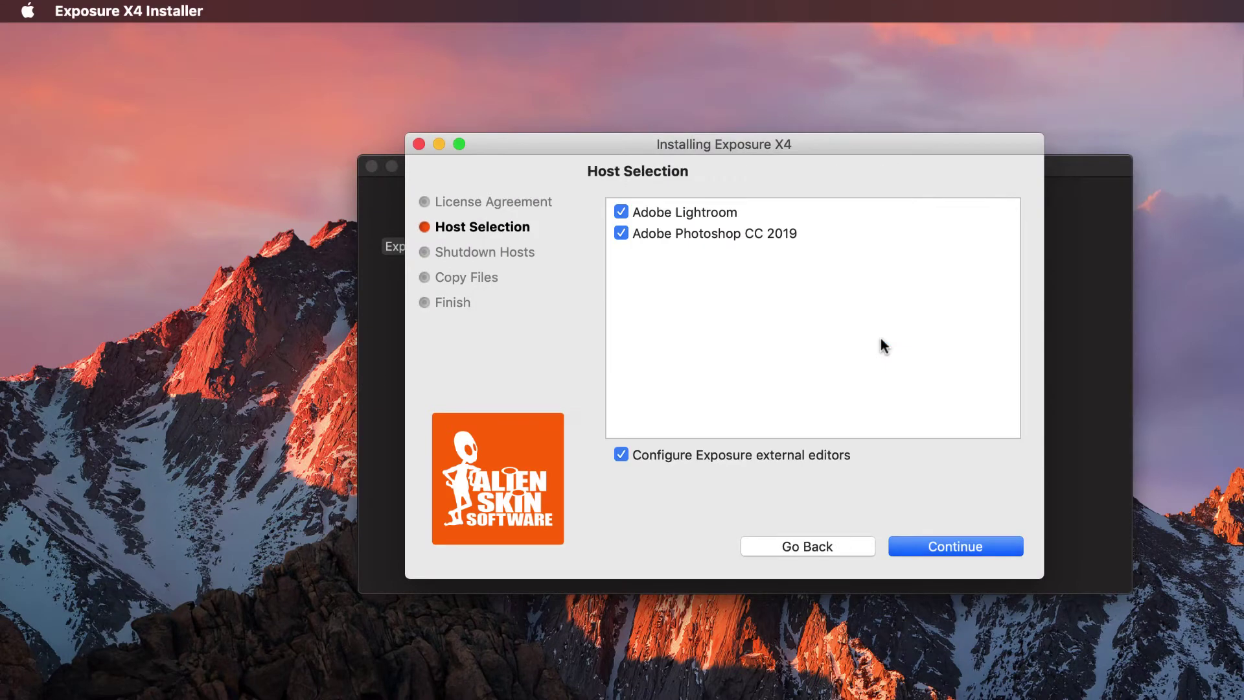
pyautogui.click(997, 544)
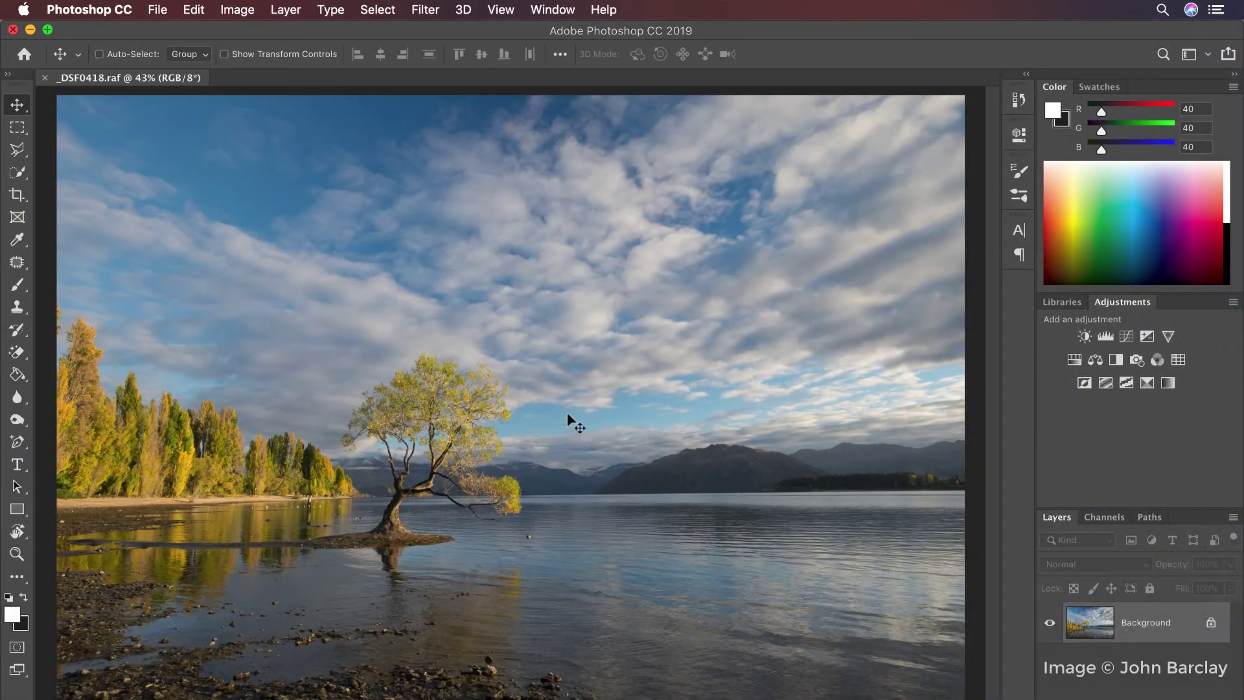
# - Open the lake photo's Background layer in the Alien Skin Exposure X4 filter from Photoshop
pyautogui.click(427, 12)
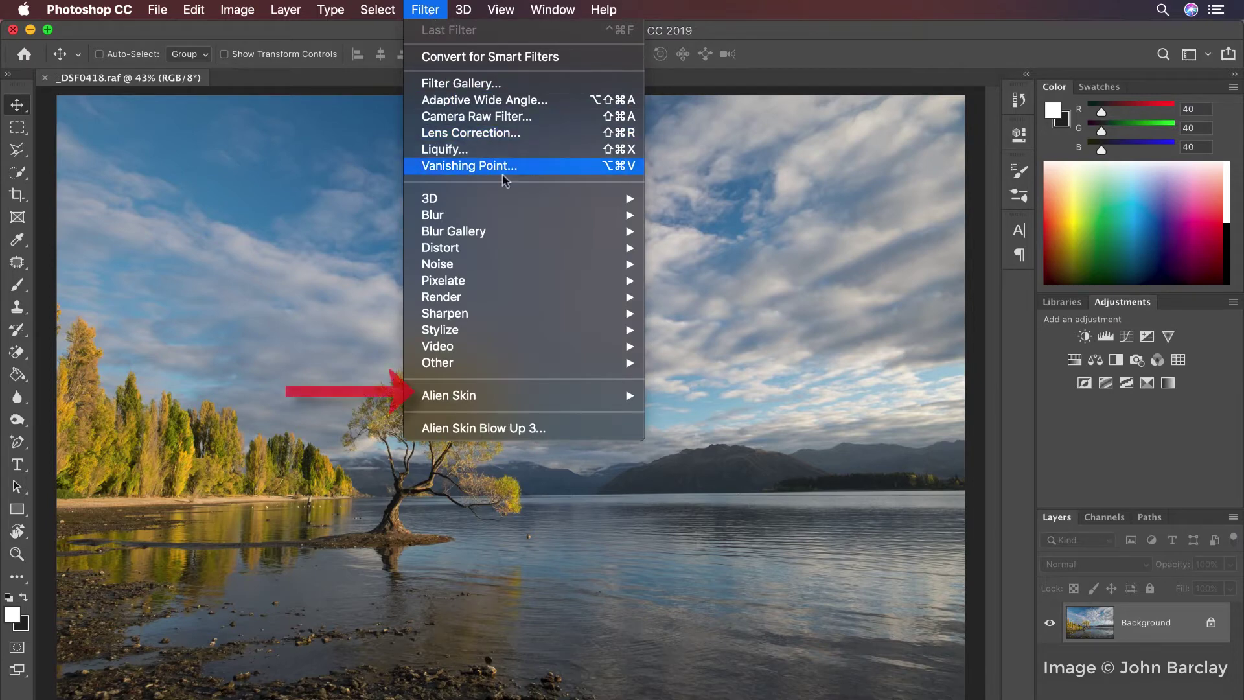
pyautogui.moveTo(605, 395)
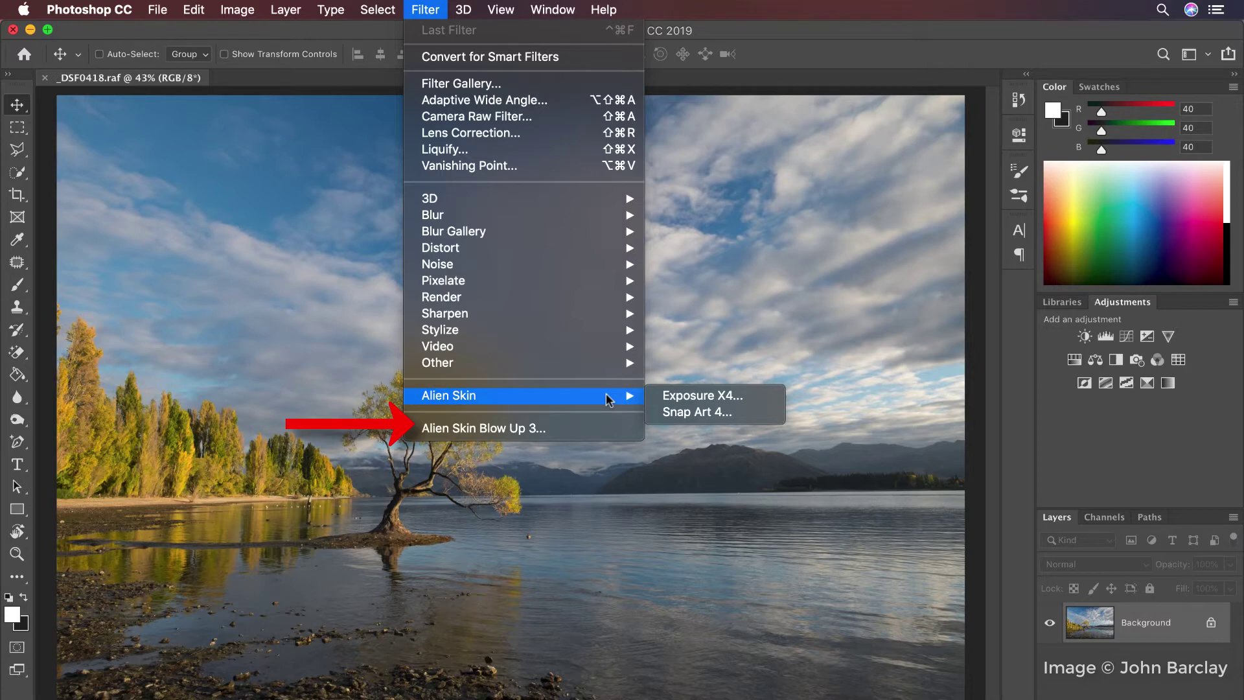
pyautogui.click(652, 396)
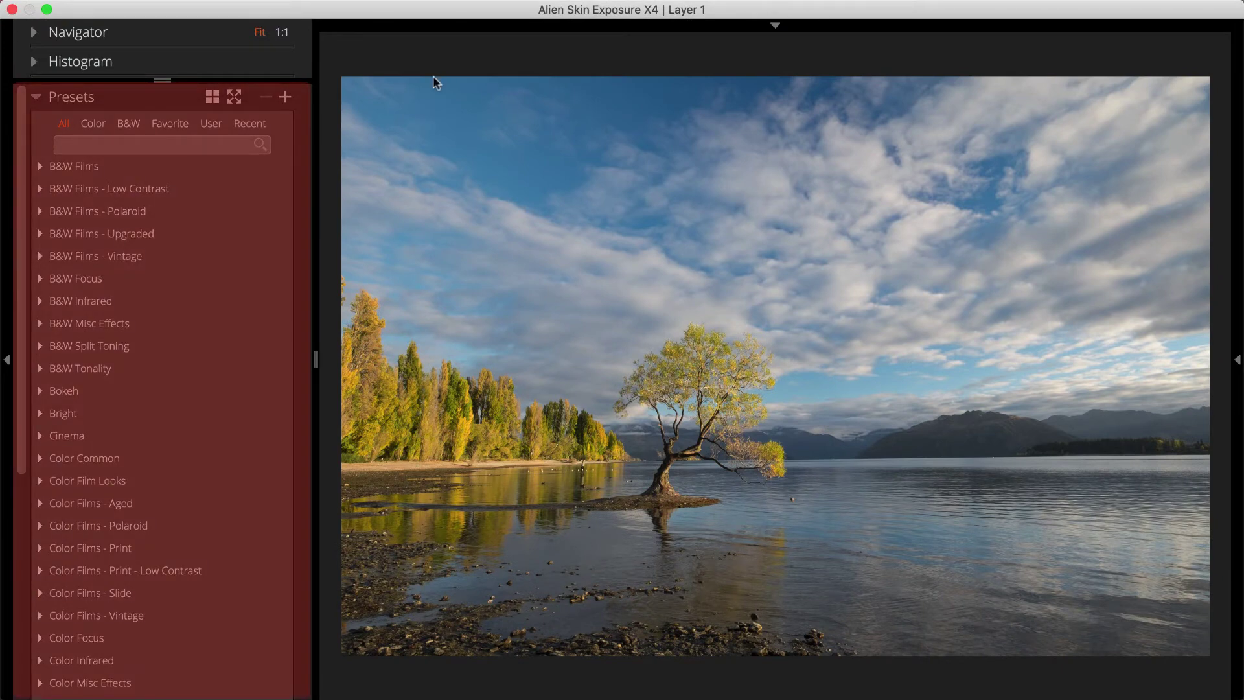
# - Find the Faded category among the Exposure presets and expand it to show its thumbnails
pyautogui.scroll(-5, 129, 289)
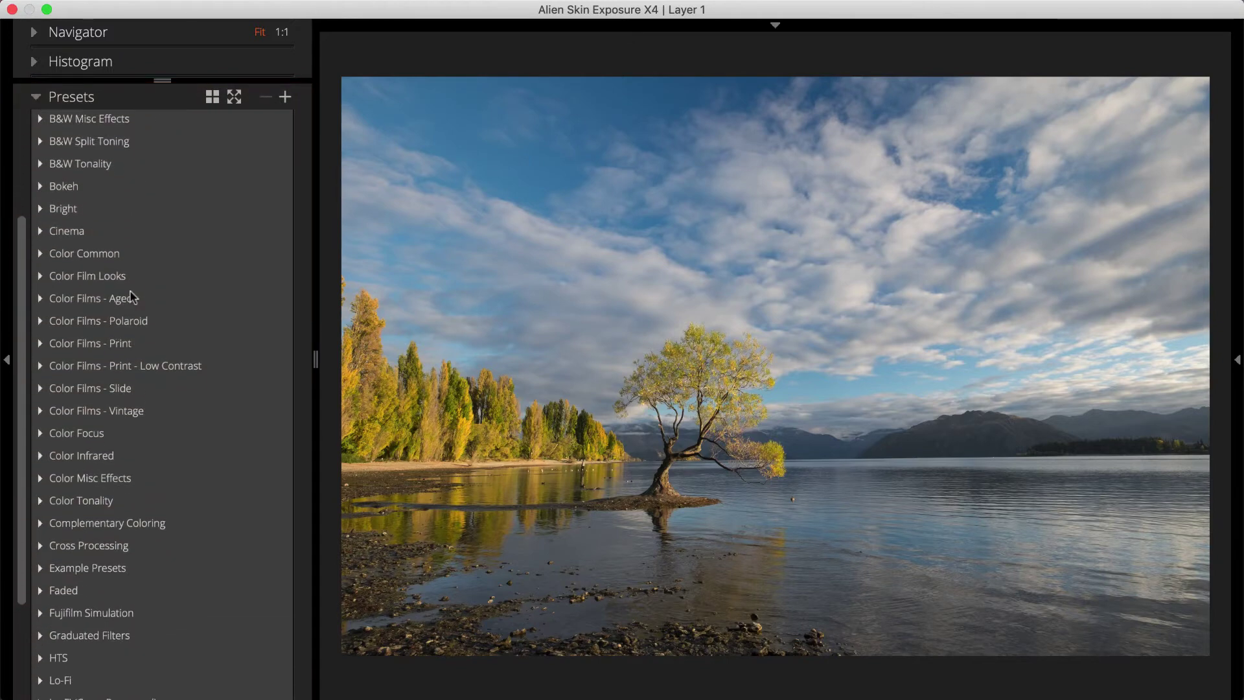
pyautogui.scroll(-3, 132, 297)
pyautogui.click(49, 443)
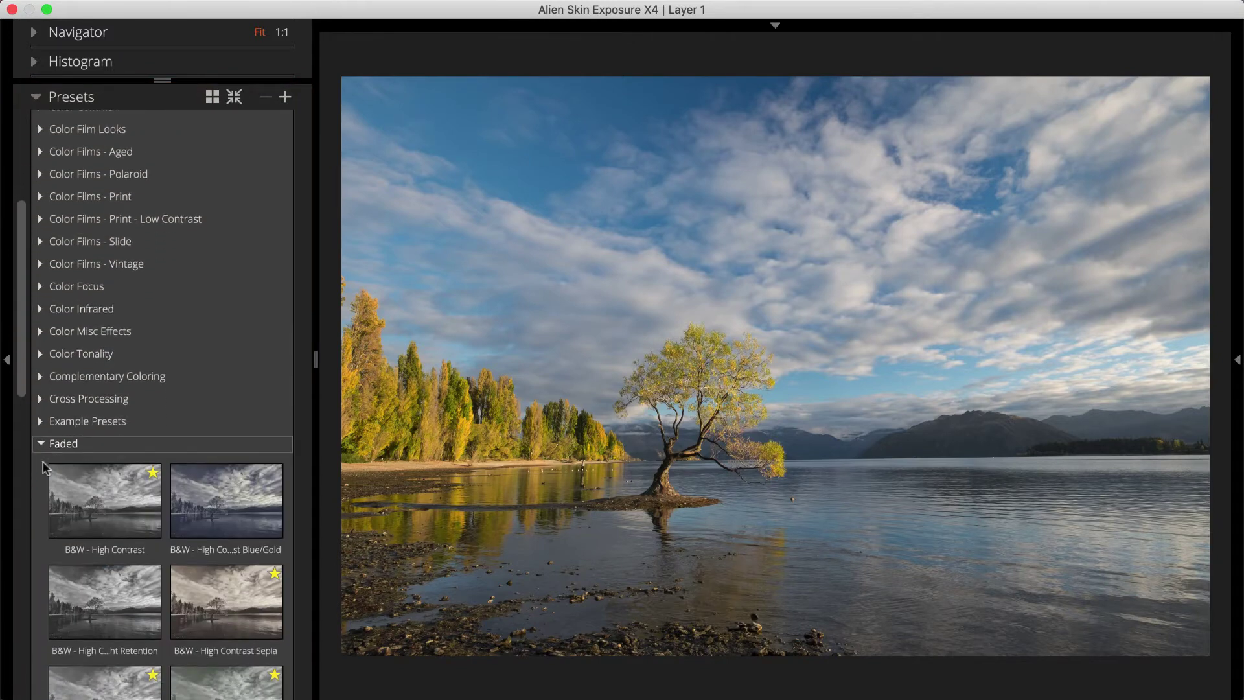
pyautogui.scroll(-5, 42, 467)
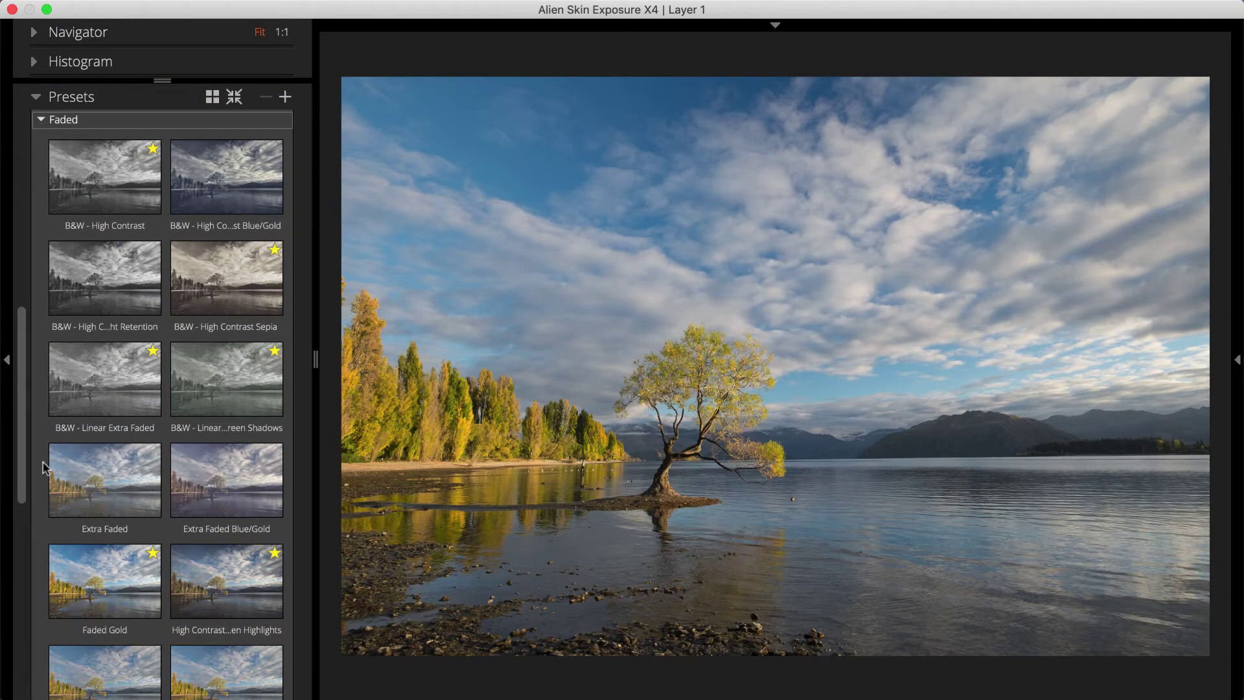
# - Preview Faded presets such as B&W - Linear Extra Faded, Extra Faded and Faded Gold, and apply Soft Blue Glow
pyautogui.click(88, 403)
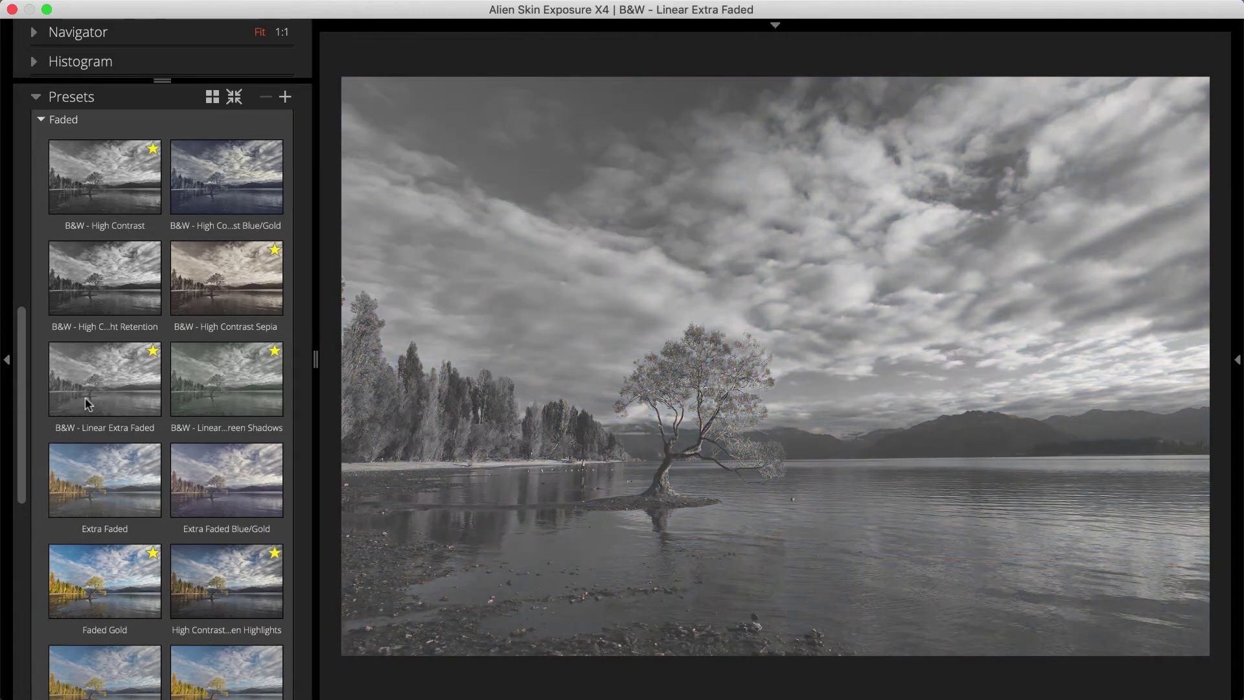
pyautogui.click(117, 463)
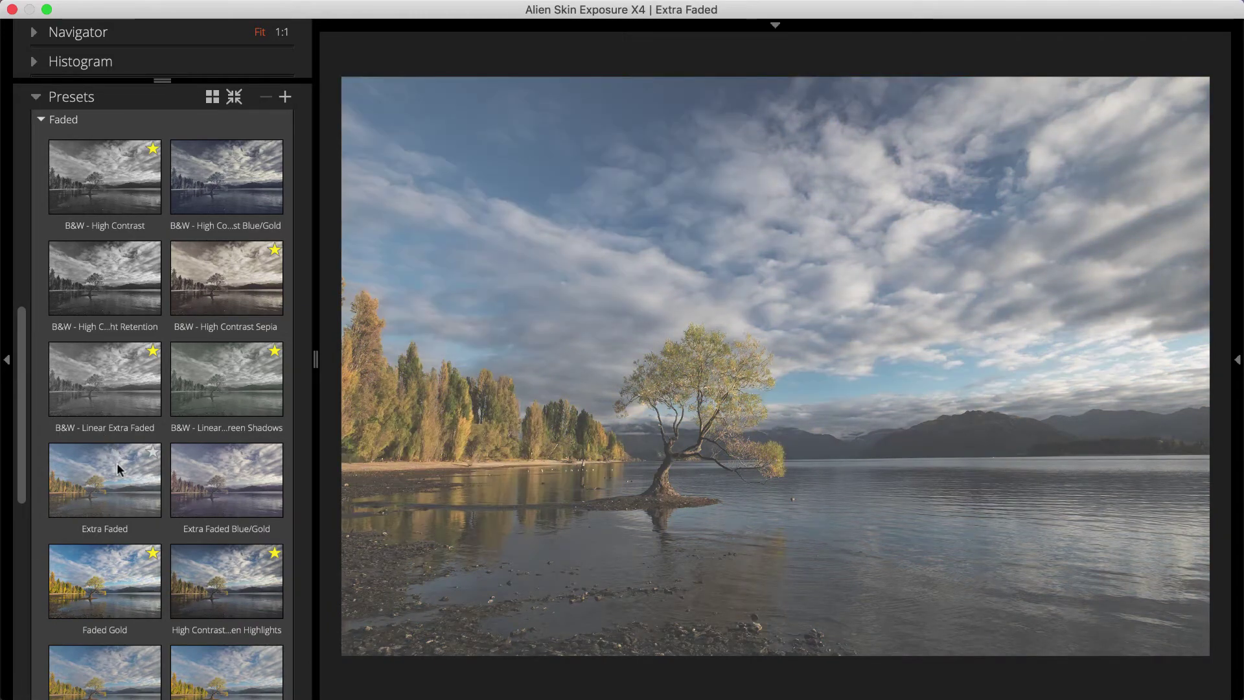
pyautogui.click(130, 583)
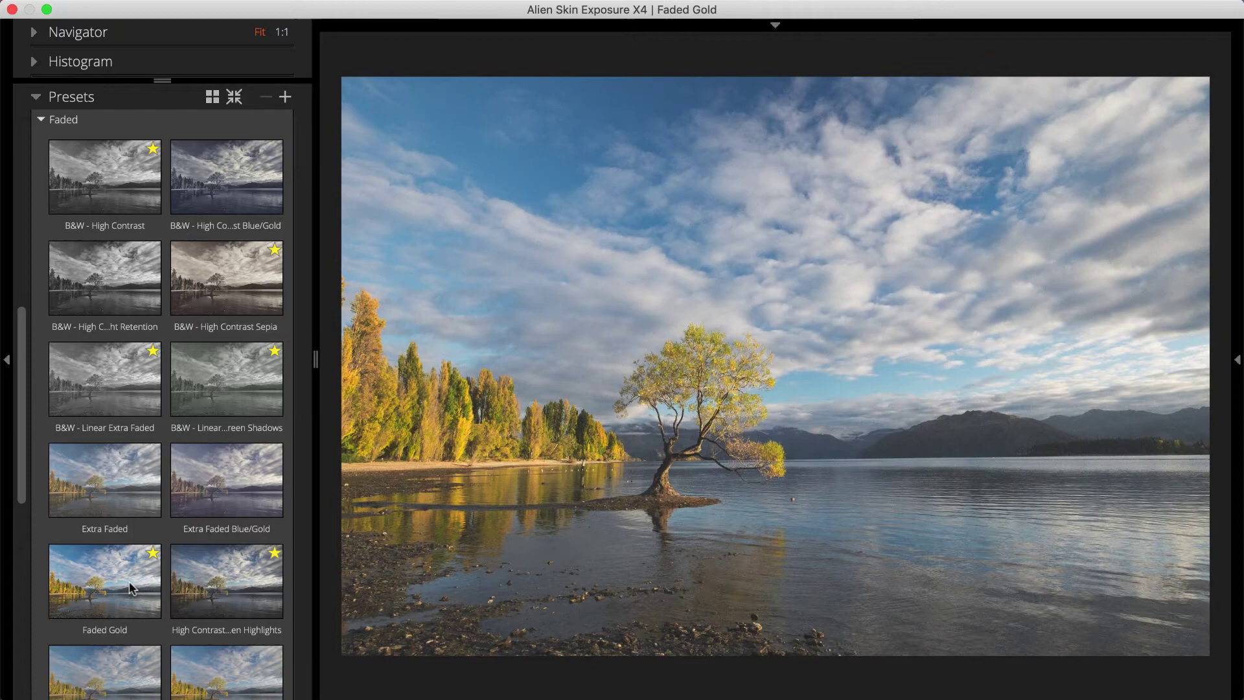
pyautogui.scroll(-1, 131, 587)
pyautogui.scroll(-3, 132, 587)
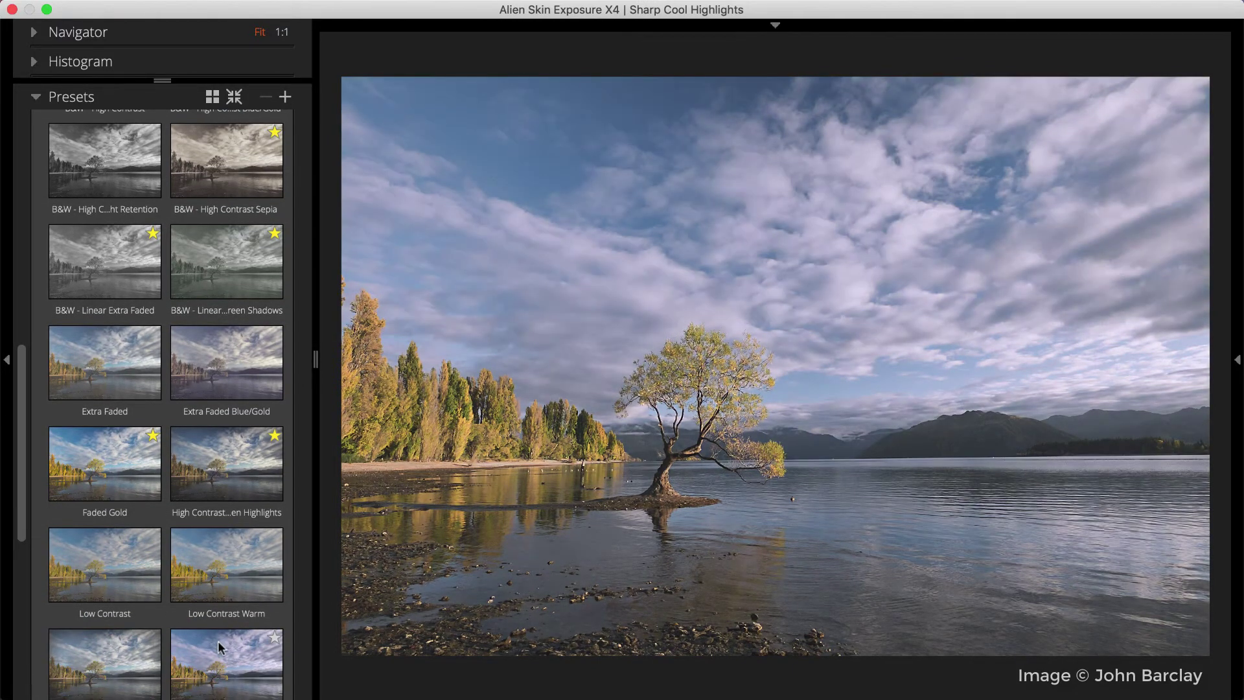
pyautogui.scroll(-4, 221, 648)
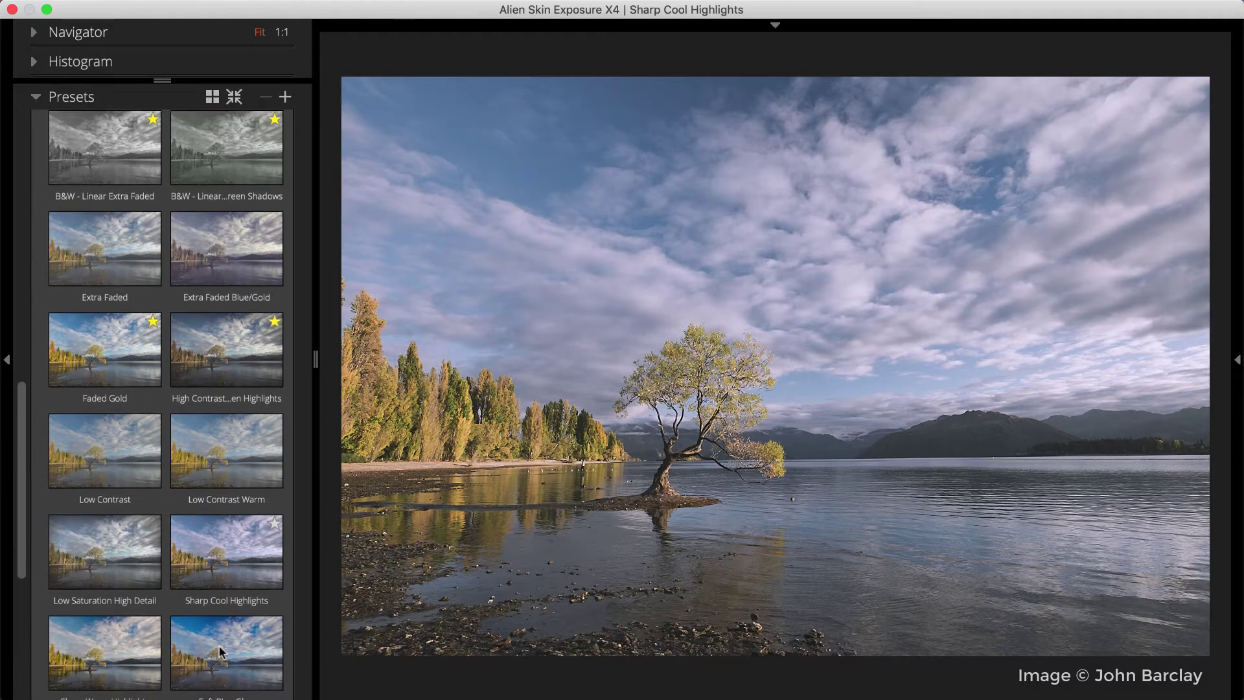
pyautogui.scroll(-1, 220, 648)
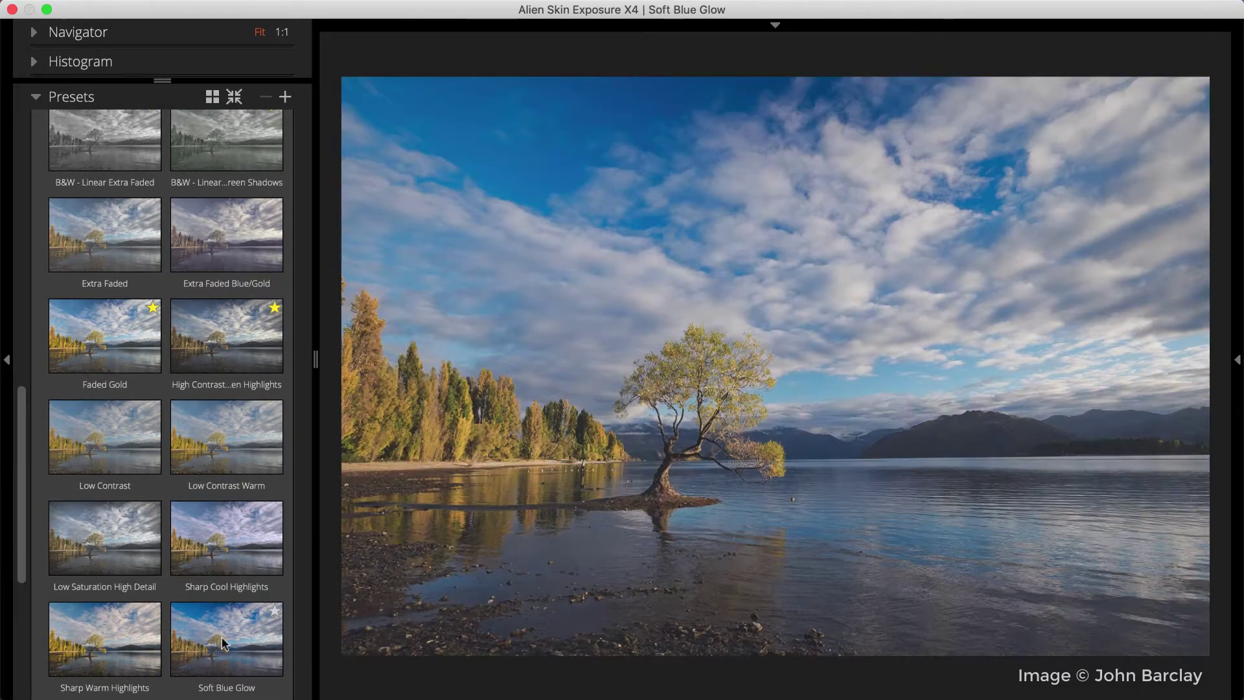
pyautogui.click(223, 643)
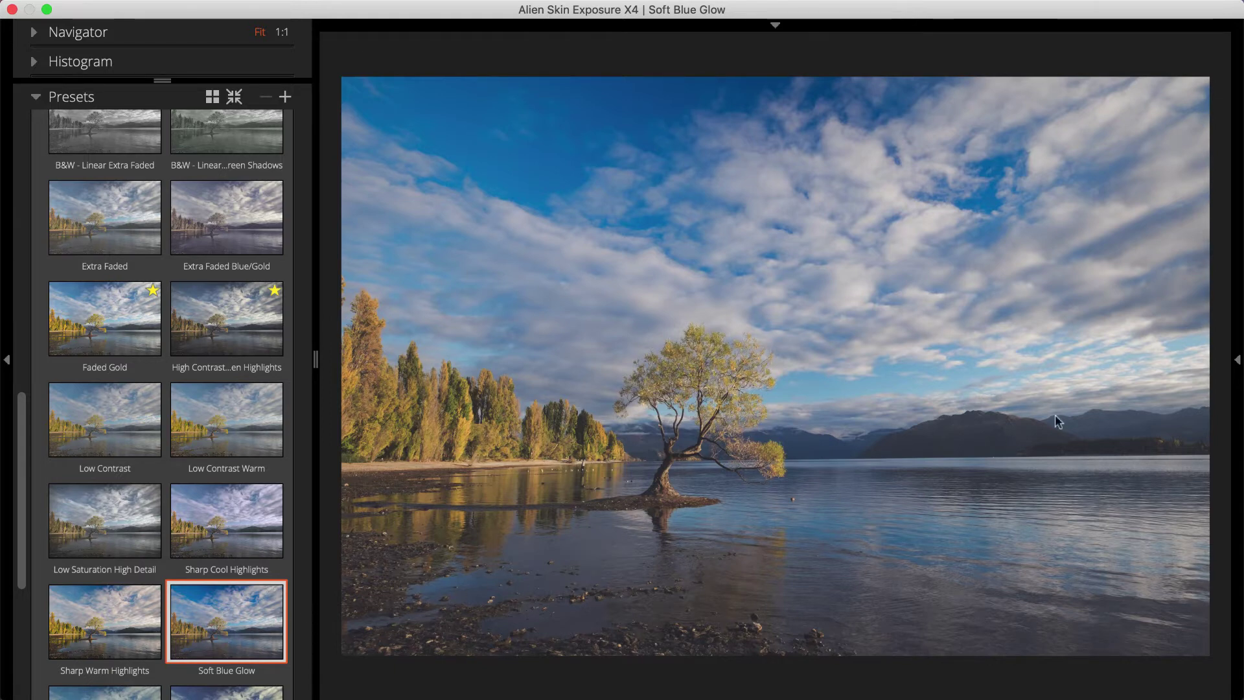
# - Reveal the adjustment controls and set Exposure to 0.56 and Saturation to 42 in the Basic settings
pyautogui.click(1235, 357)
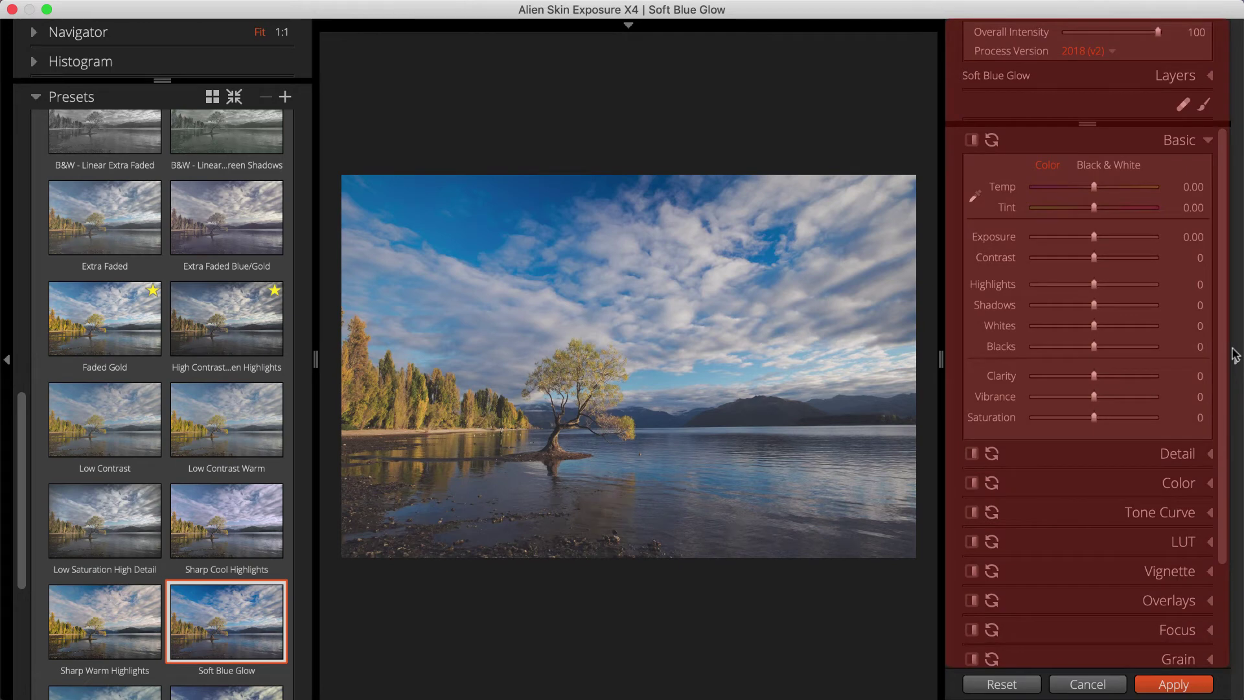
pyautogui.moveTo(1094, 237); pyautogui.dragTo(1100, 237)
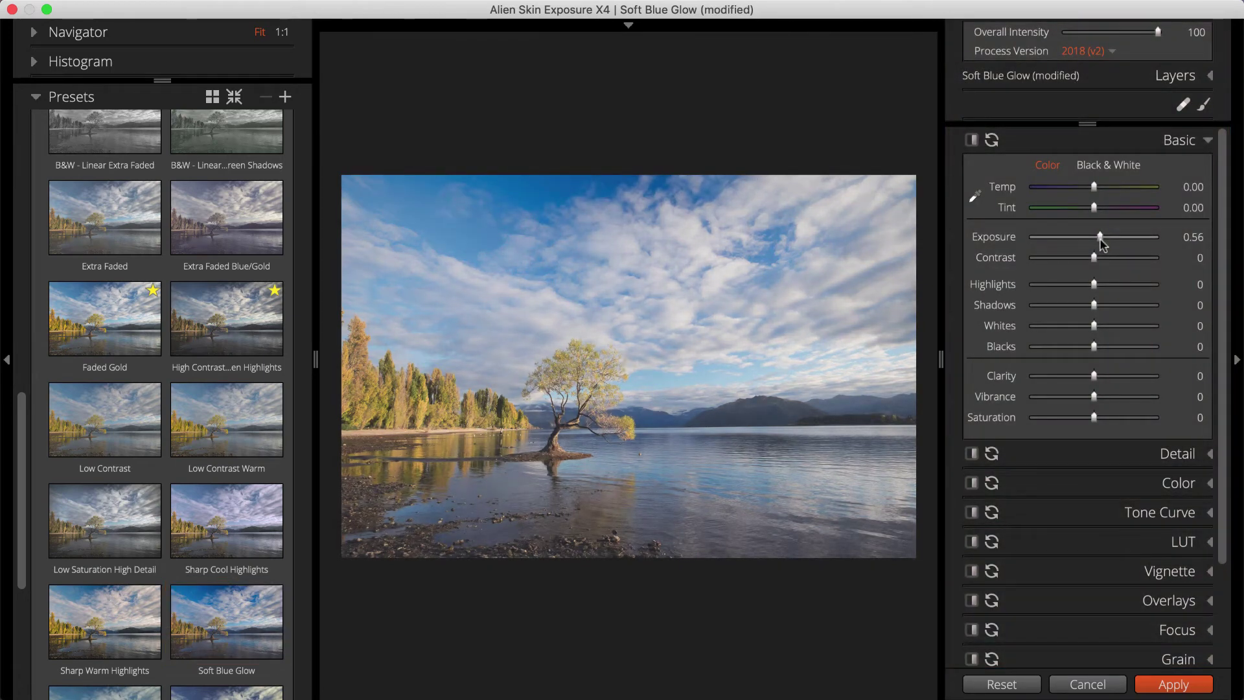
pyautogui.moveTo(1088, 414); pyautogui.dragTo(1119, 417)
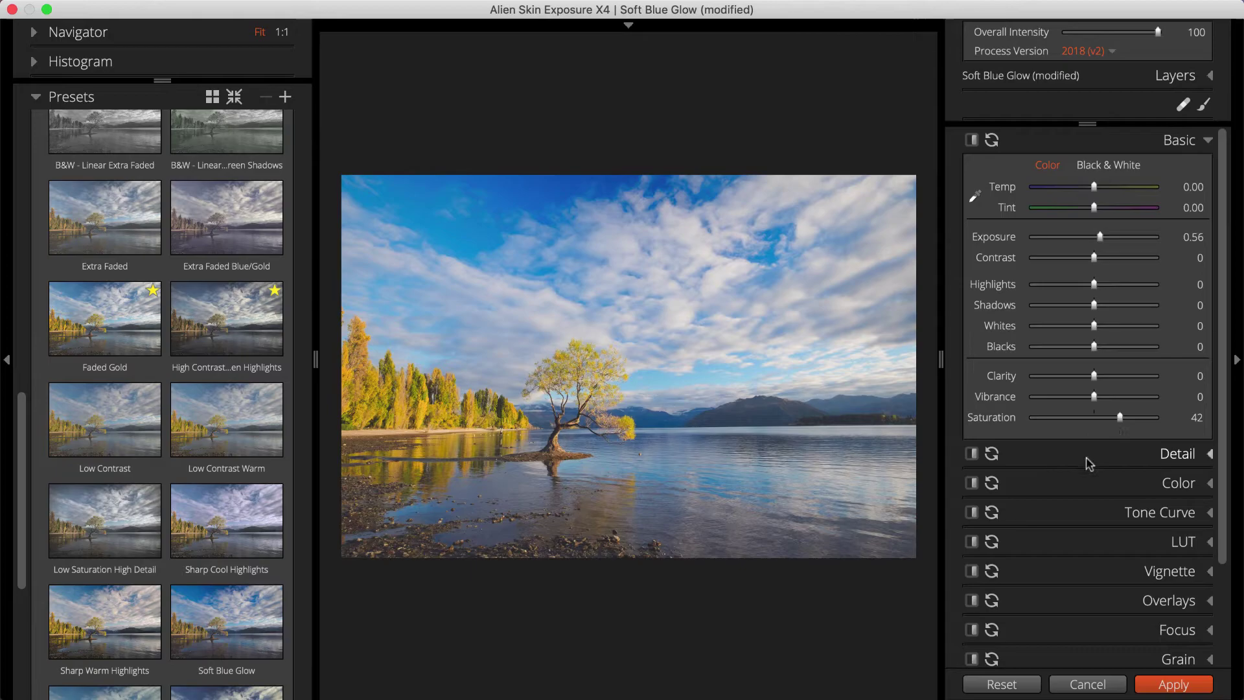
# - Apply the Exposure X4 edit to the Photoshop document and lower the opacity of the new effect layer
pyautogui.click(1173, 684)
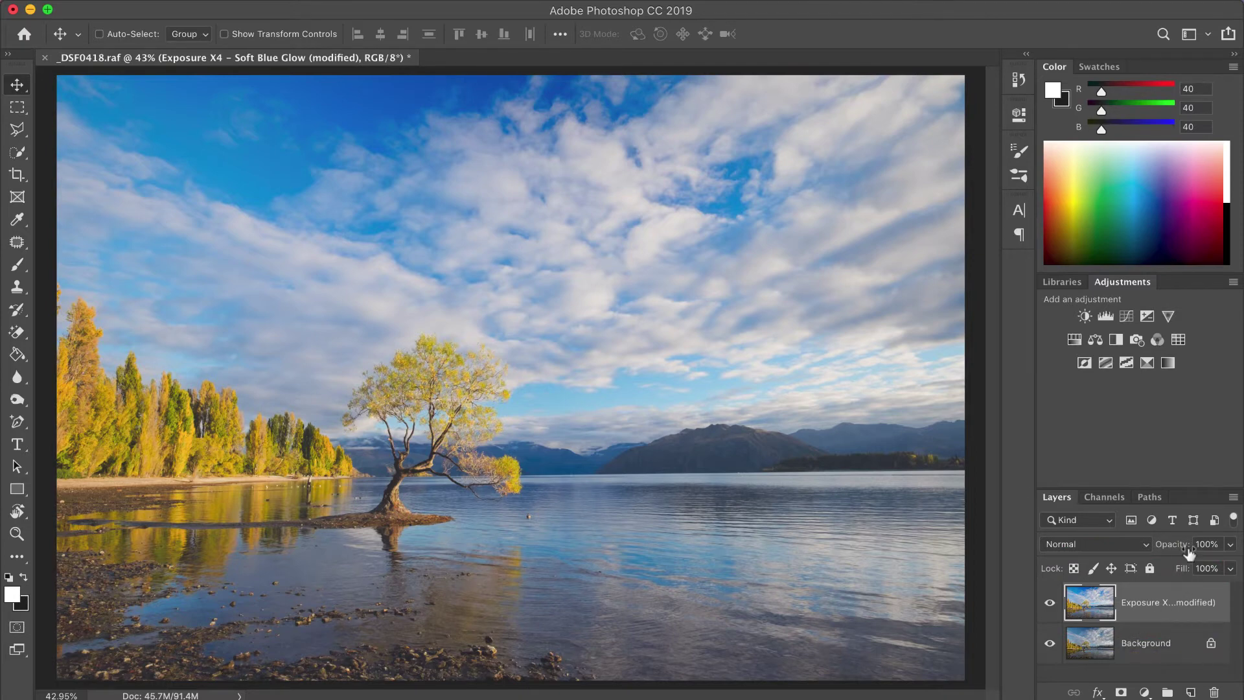
pyautogui.moveTo(1188, 551); pyautogui.dragTo(1164, 552)
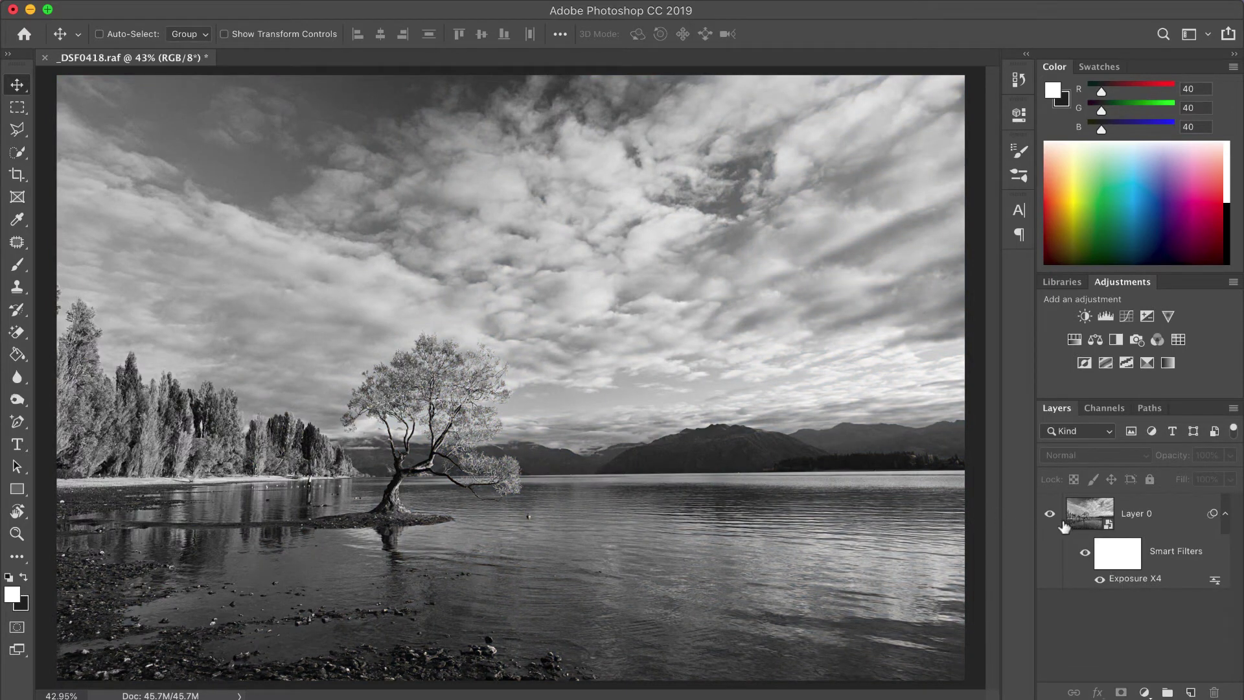
# - Reopen the Exposure X4 smart filter on Layer 0 for editing and slightly reduce its Exposure value
pyautogui.click(1143, 579)
pyautogui.doubleClick(1144, 578)
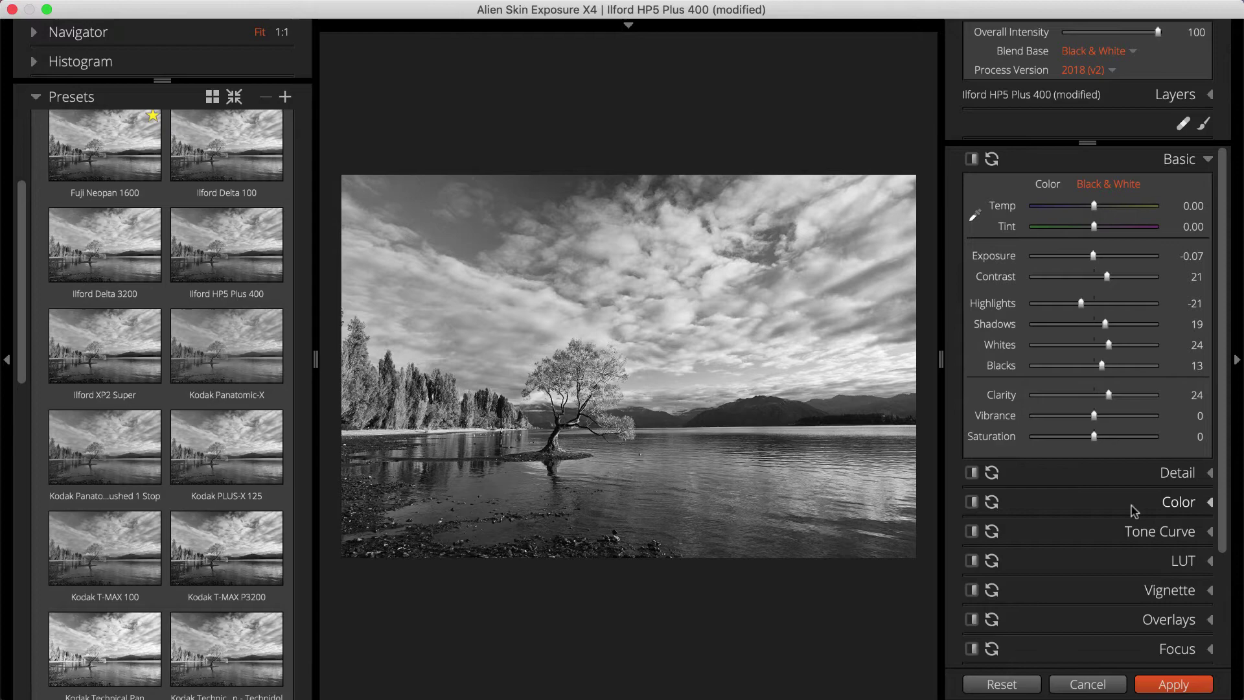
pyautogui.moveTo(1093, 255); pyautogui.dragTo(1090, 256)
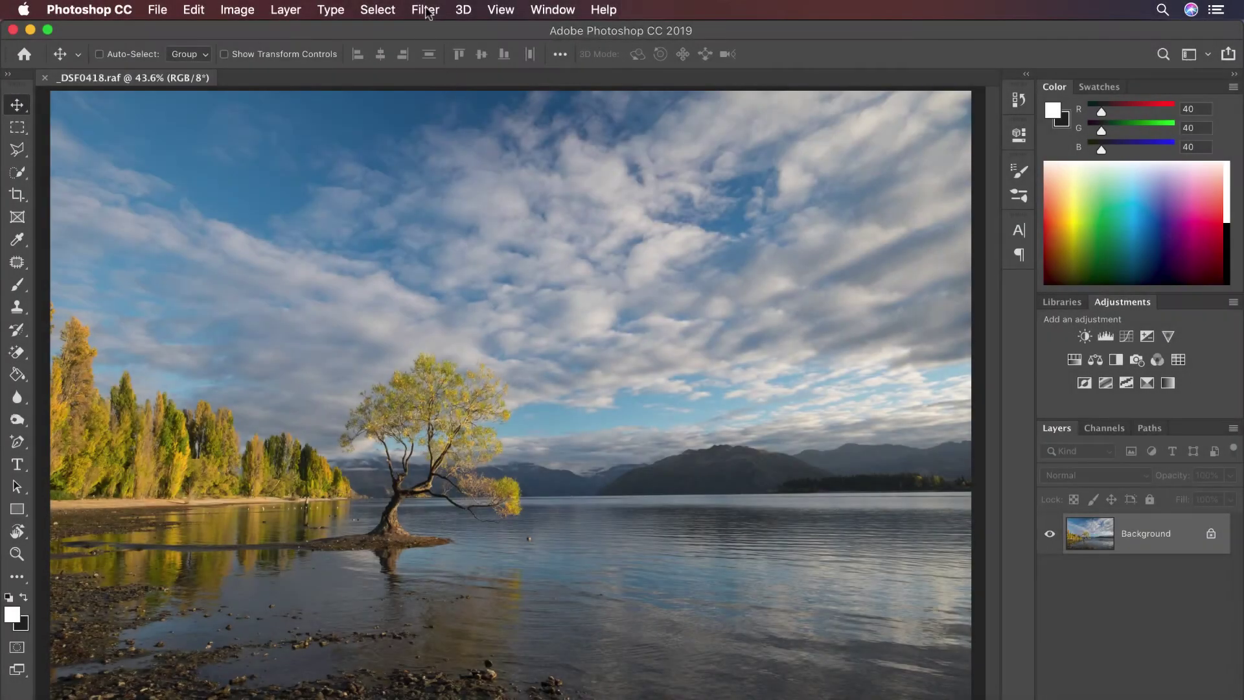
# - Open the color lake photo's Background layer in the Alien Skin Snap Art 4 filter
pyautogui.click(427, 11)
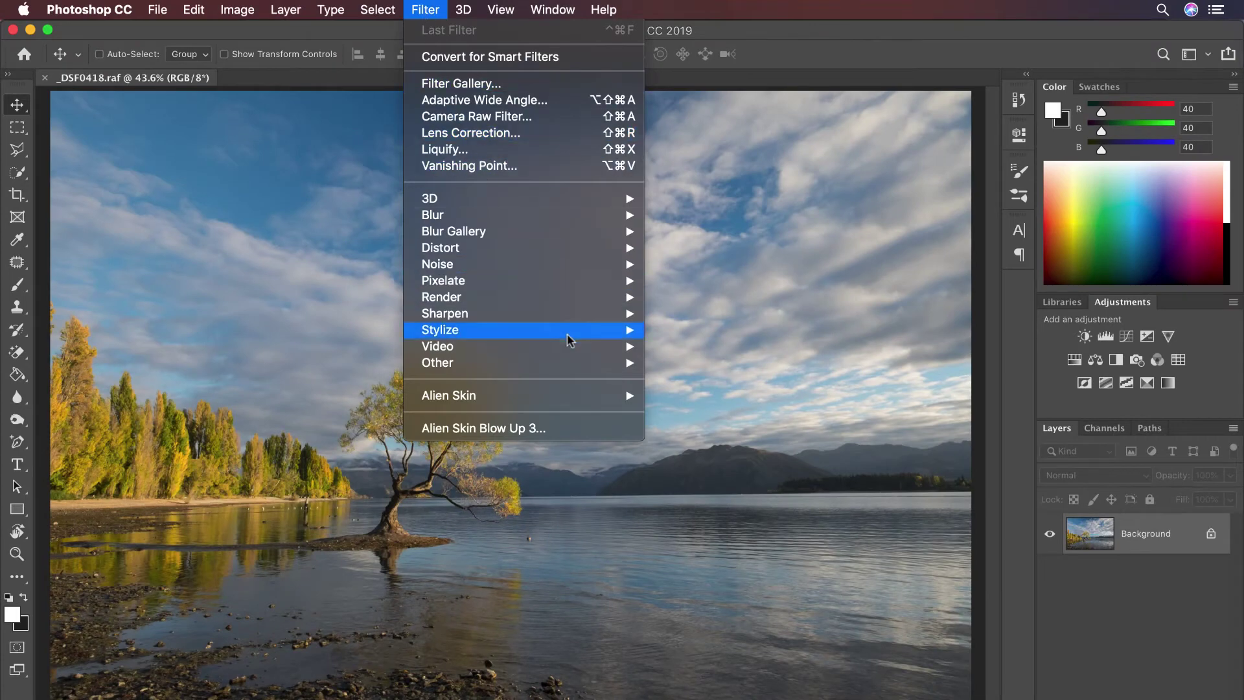
pyautogui.moveTo(608, 398)
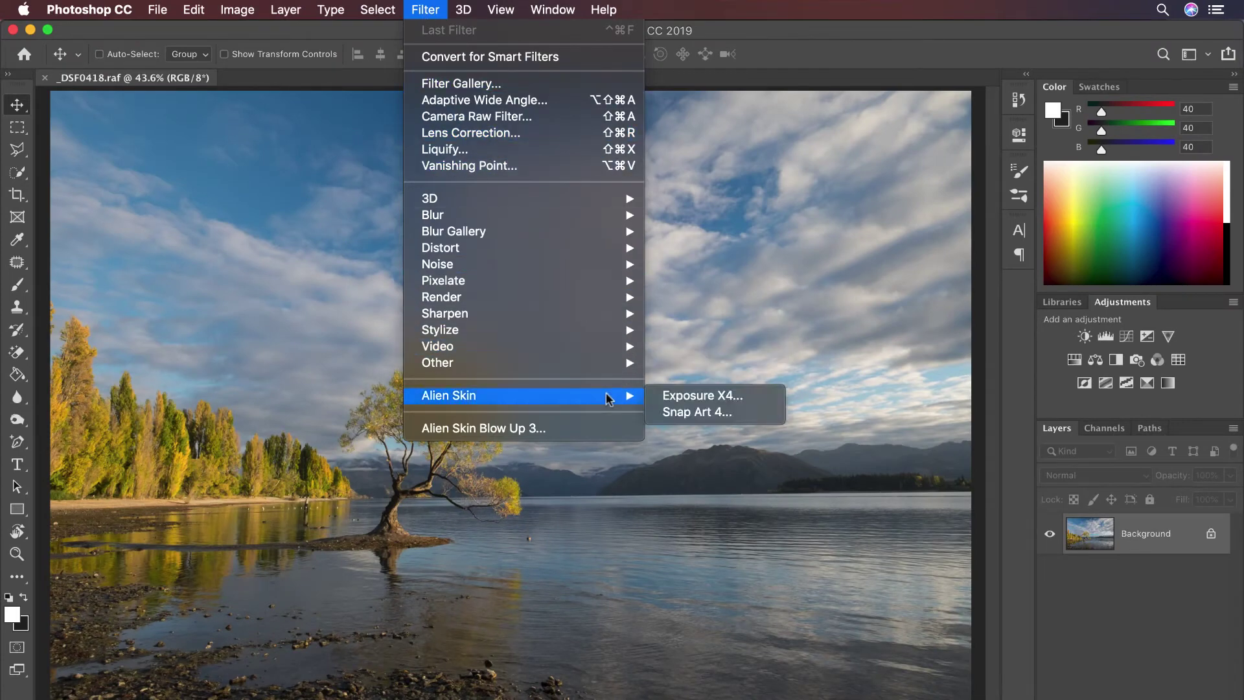
pyautogui.click(685, 411)
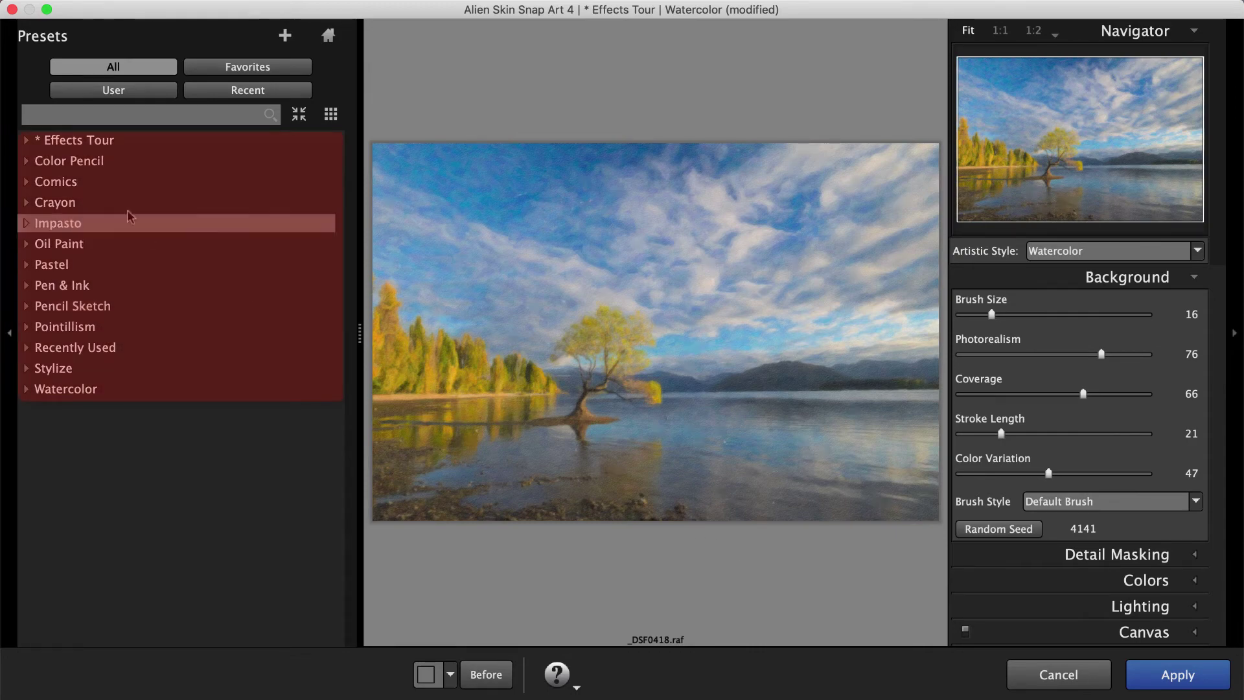
# - Expand the Effects Tour presets and apply the Oil Paint preset to the photo
pyautogui.click(76, 141)
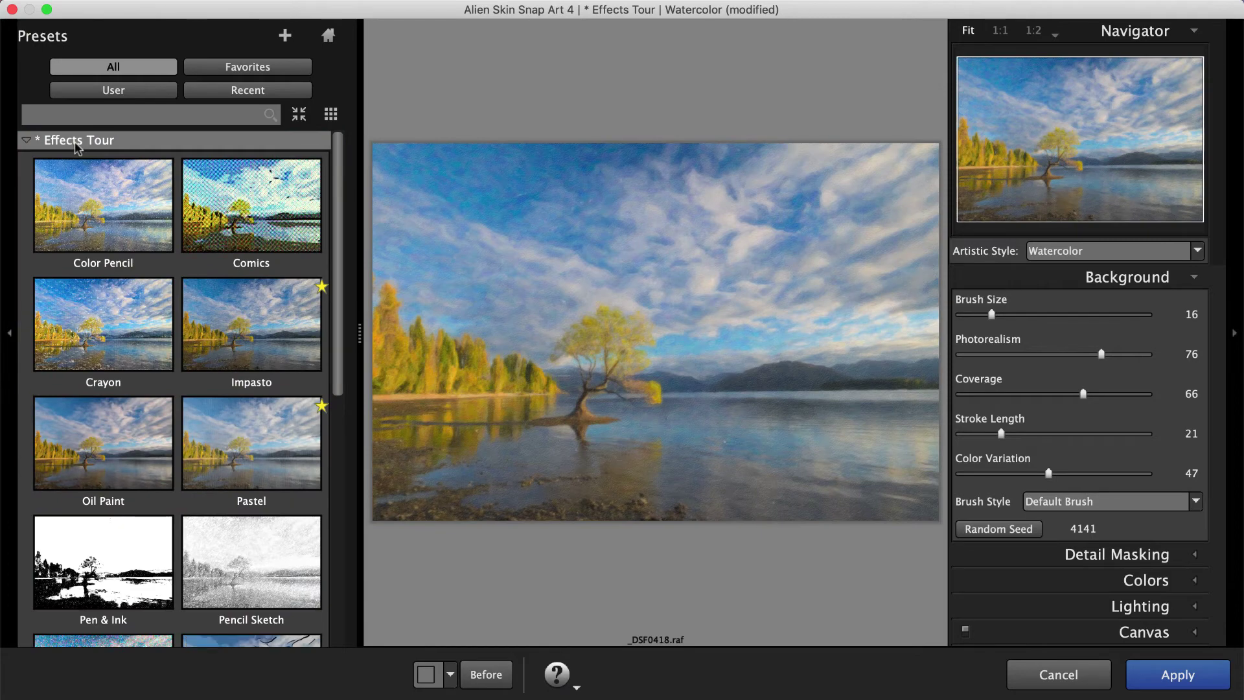
pyautogui.scroll(-5, 84, 173)
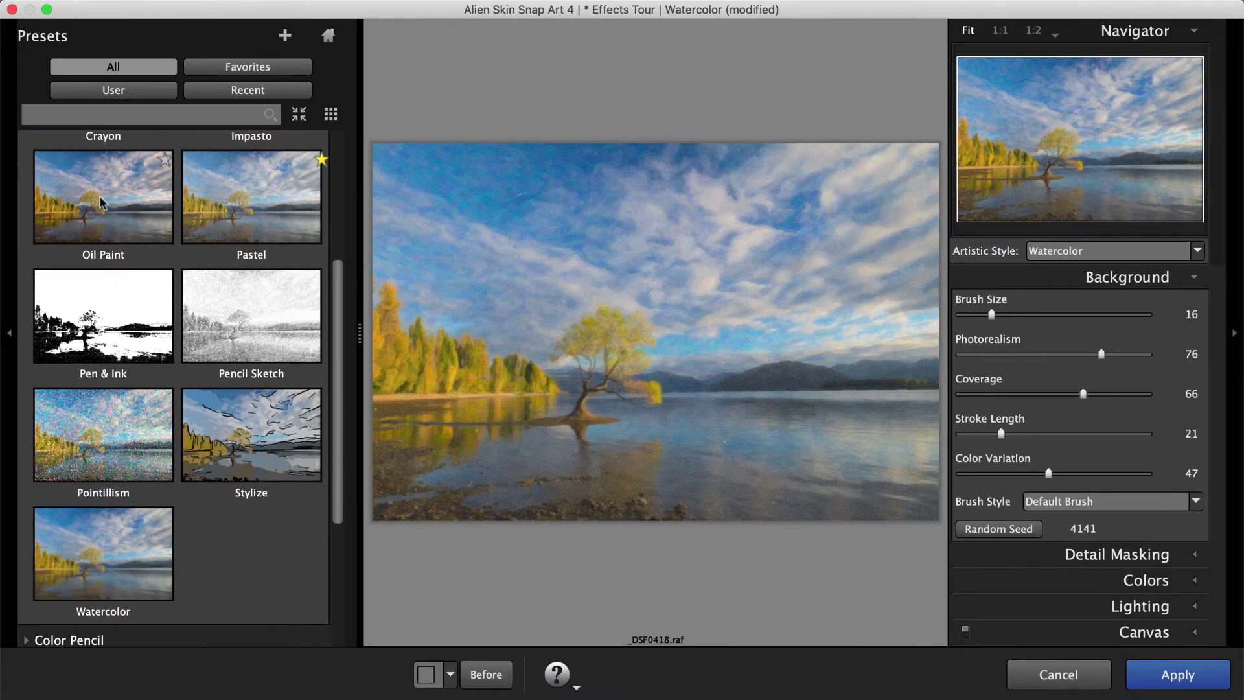
pyautogui.click(99, 195)
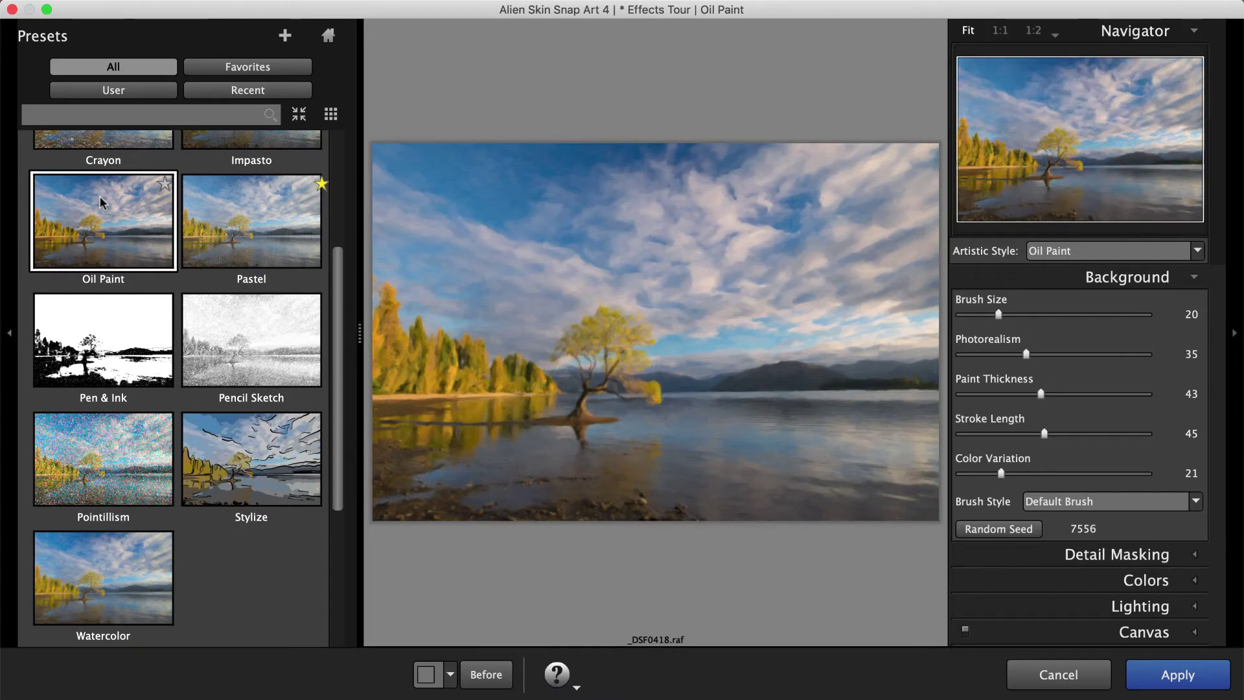
# - Hide the Snap Art adjustment controls and widen the preset browser to enlarge its thumbnails
pyautogui.click(1233, 334)
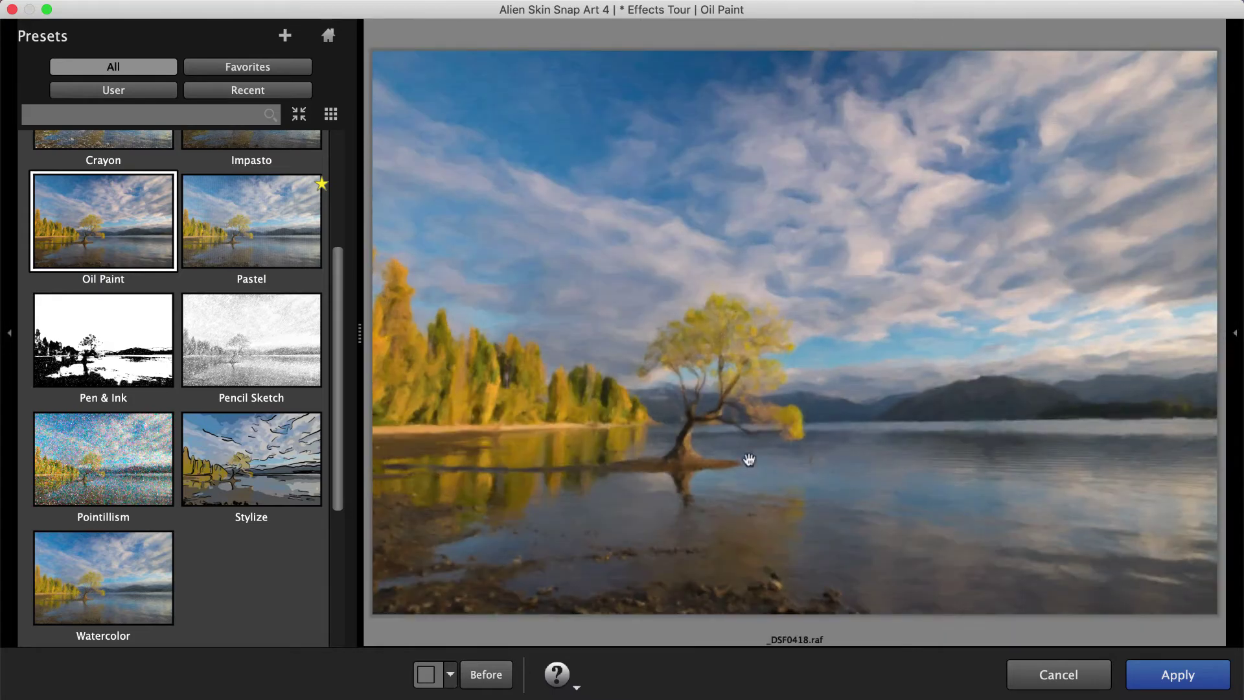
pyautogui.moveTo(356, 339); pyautogui.dragTo(552, 352)
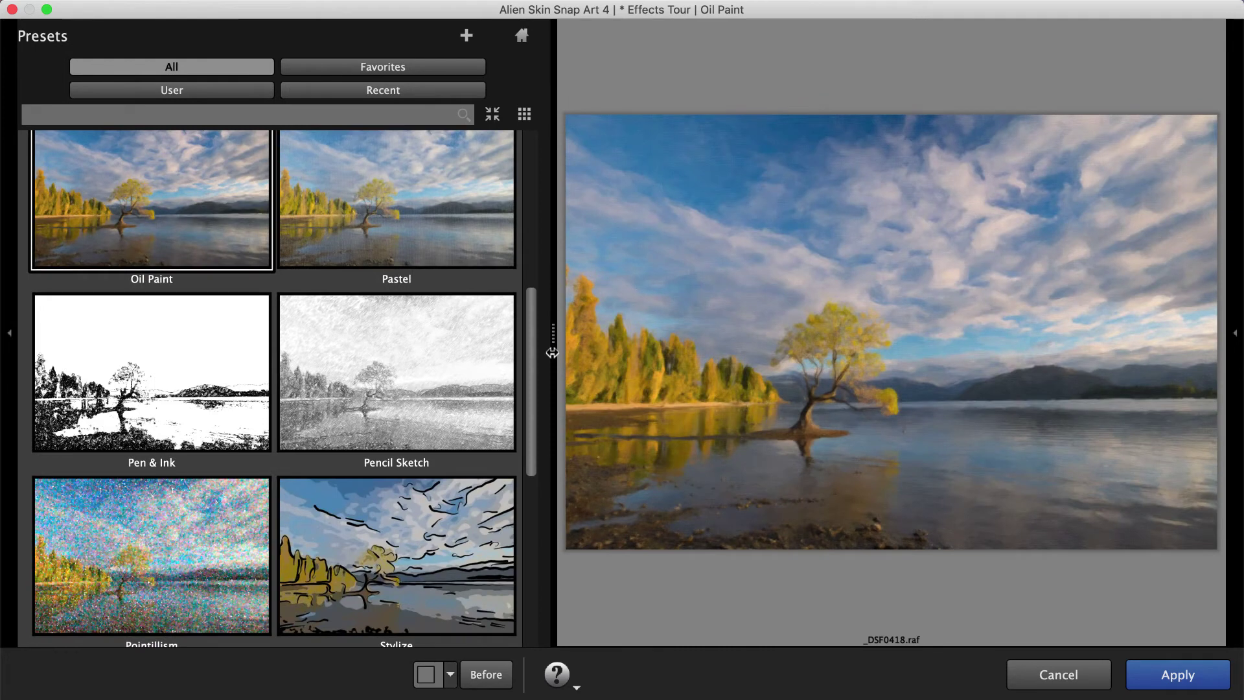
# - Apply the Watercolor preset from the Effects Tour category to the photo
pyautogui.scroll(-2, 291, 285)
pyautogui.scroll(-3, 293, 288)
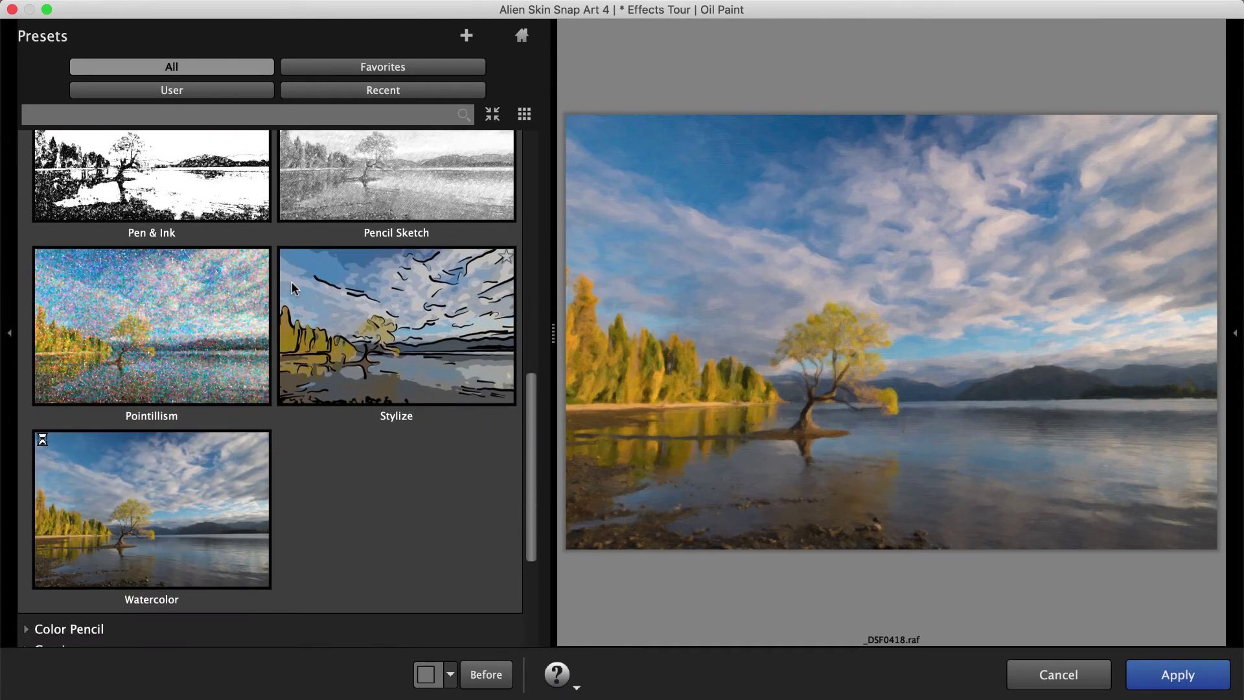
pyautogui.click(237, 480)
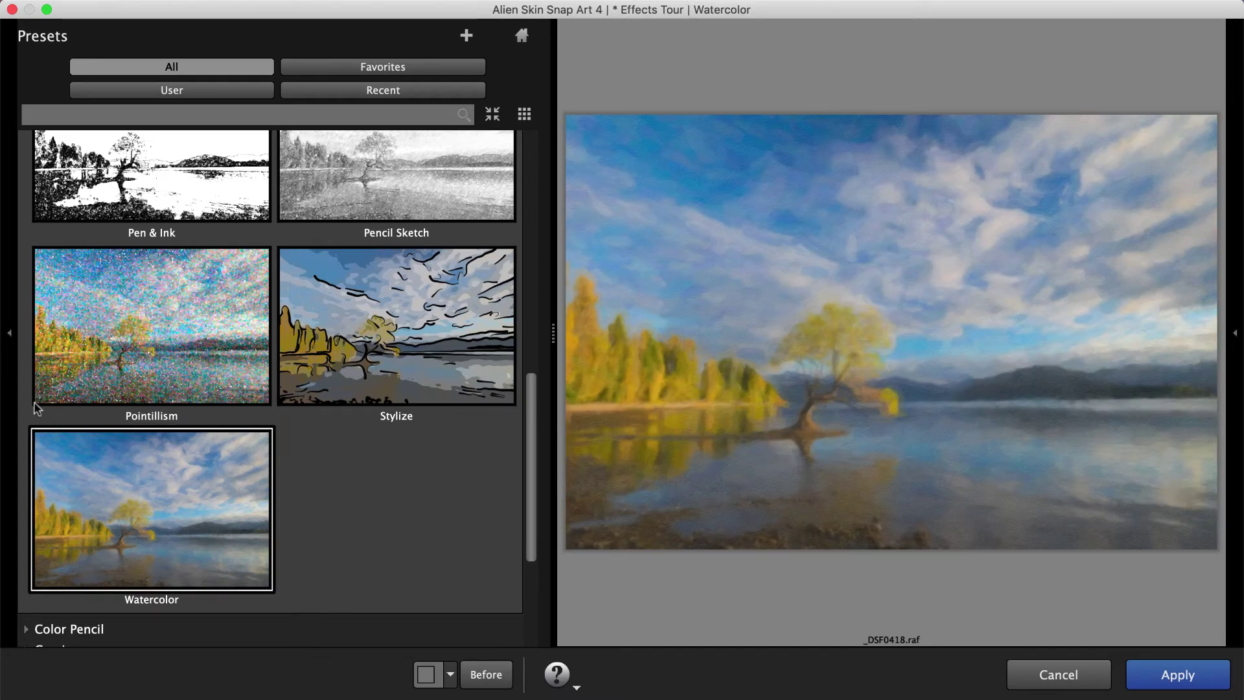
# - Apply the Watercolor effect with Brush Size 21, Photorealism 75, Coverage 44, Stroke Length 21 and Color Variation 53
pyautogui.click(12, 388)
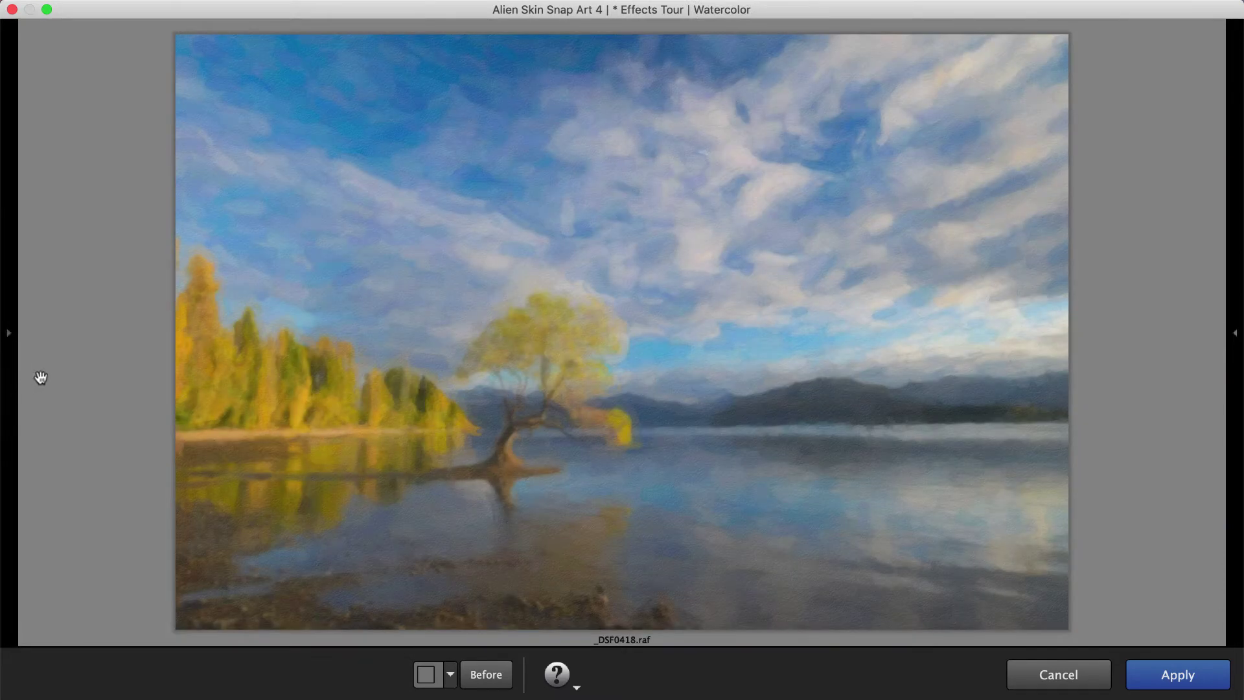
pyautogui.click(1236, 299)
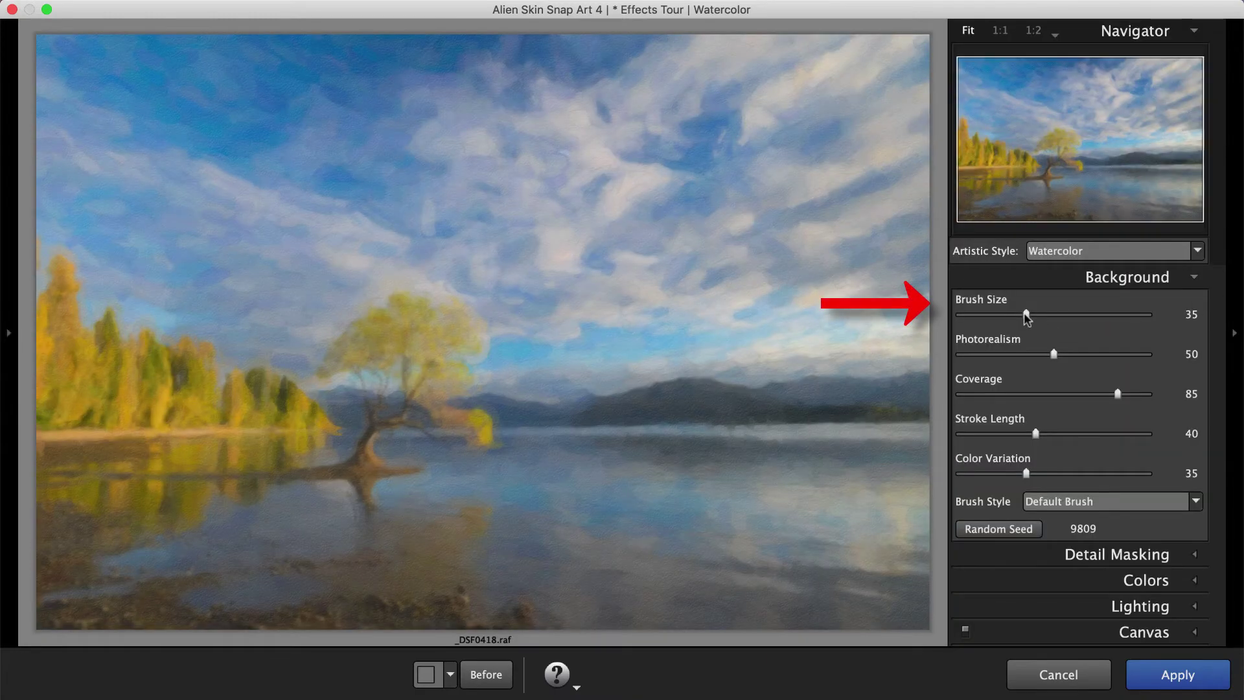
pyautogui.moveTo(1027, 316); pyautogui.dragTo(1001, 316)
pyautogui.moveTo(1054, 354)
pyautogui.mouseDown()
pyautogui.moveTo(1101, 356)
pyautogui.moveTo(1001, 433)
pyautogui.mouseUp()
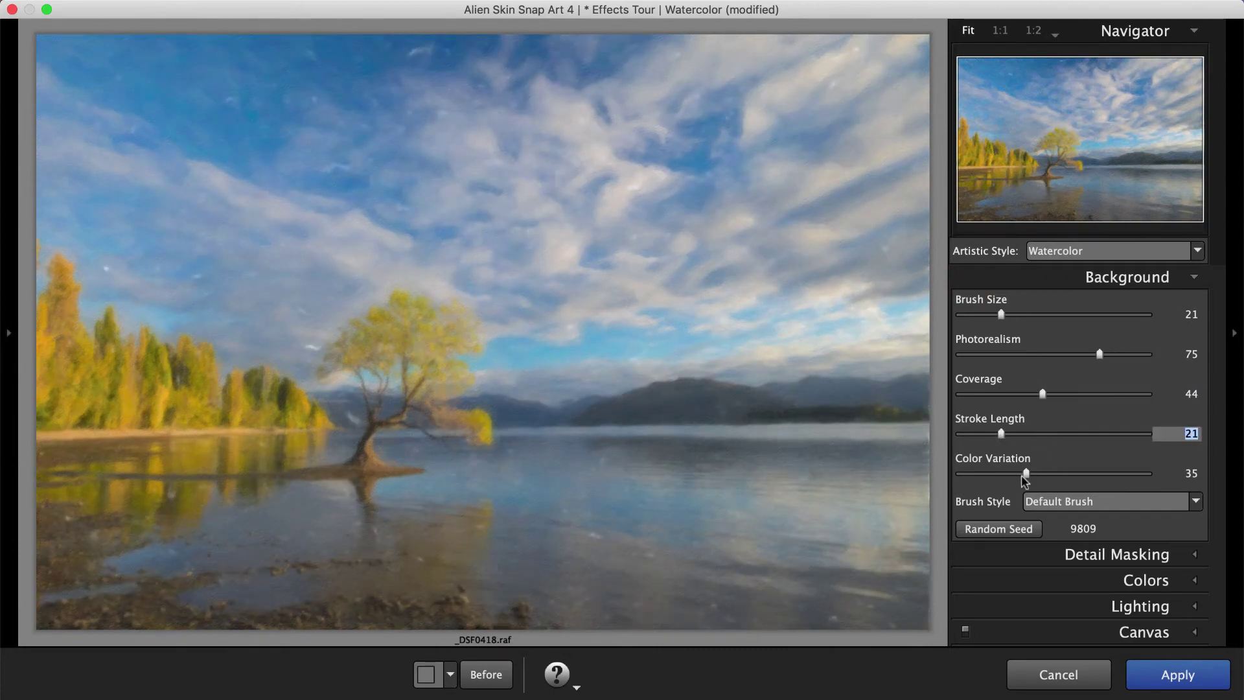
pyautogui.moveTo(1025, 473); pyautogui.dragTo(1060, 473)
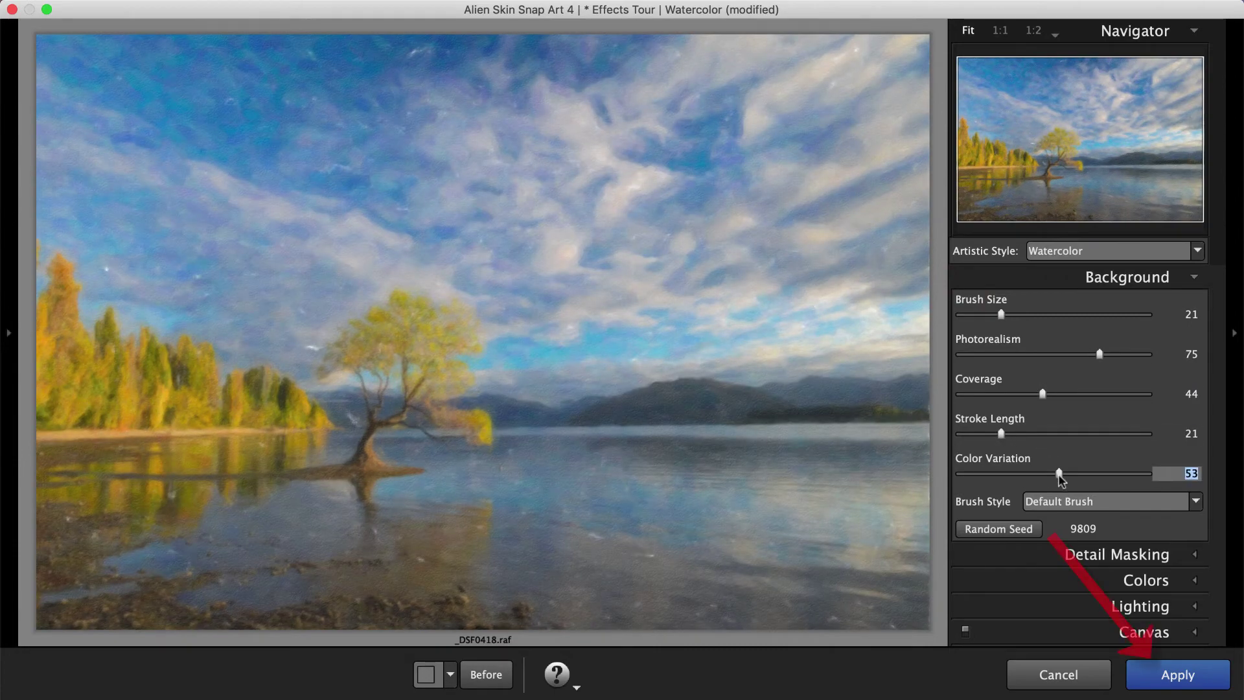
pyautogui.click(1169, 672)
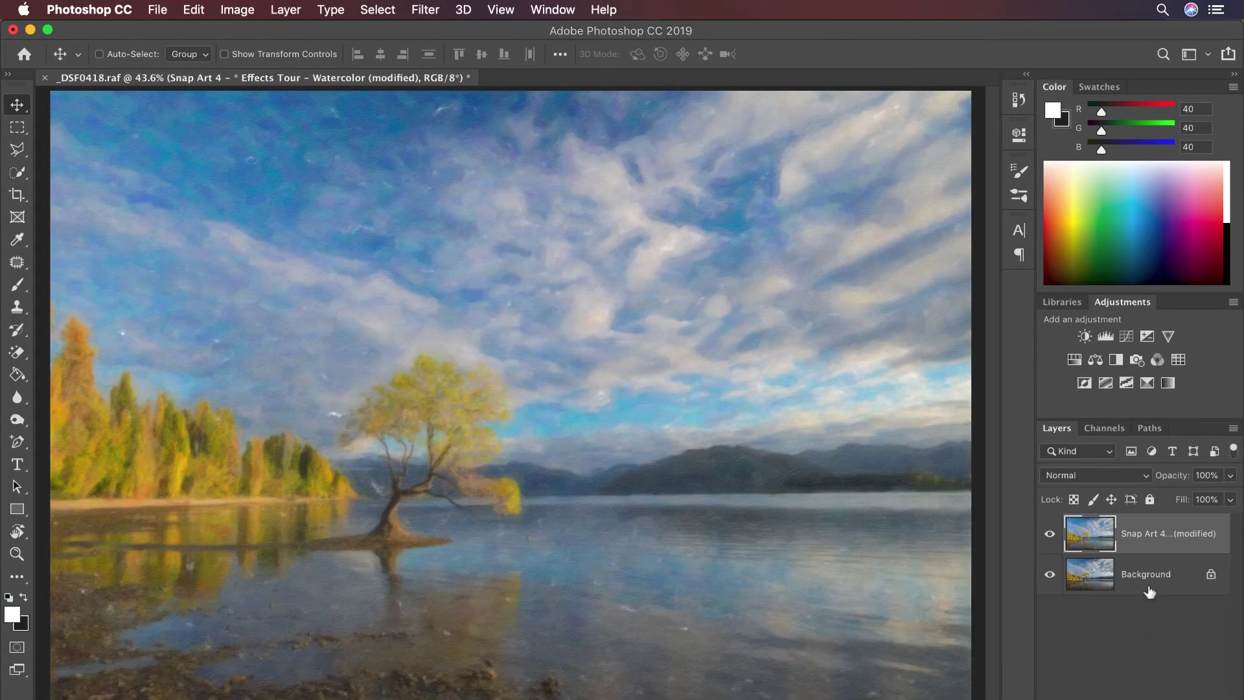
# - Select the Background layer and open it in the Alien Skin Snap Art 4 filter
pyautogui.click(1148, 591)
pyautogui.click(425, 9)
pyautogui.moveTo(631, 405)
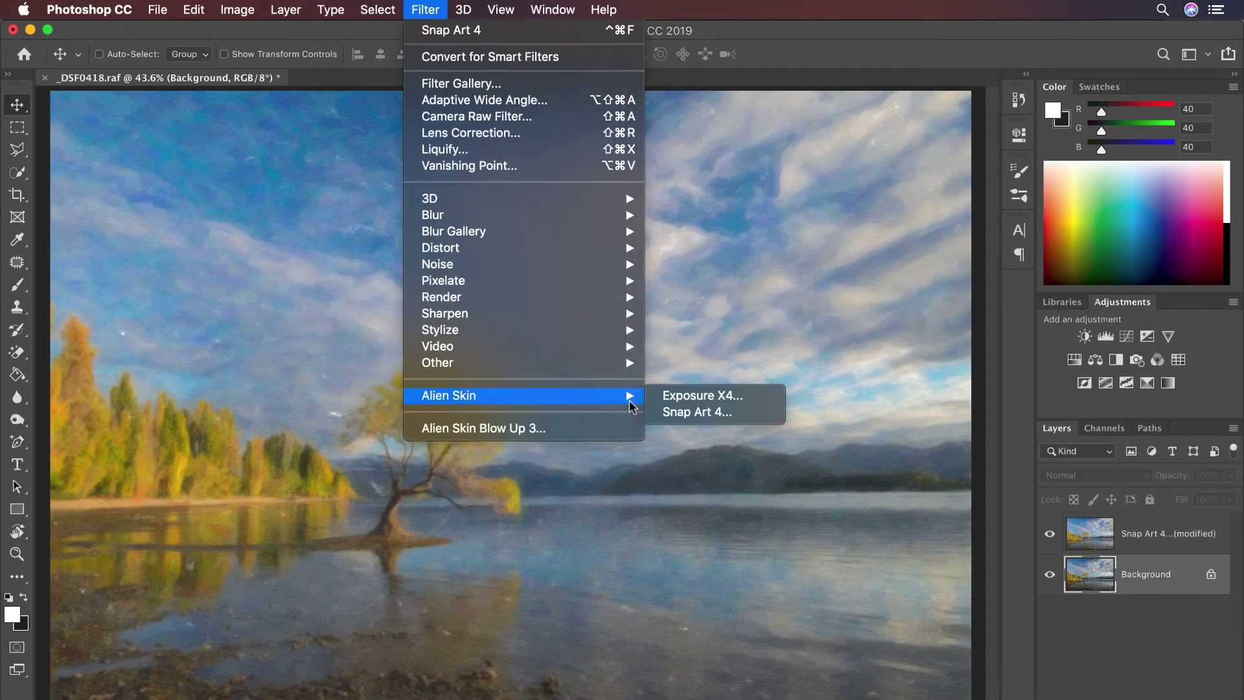
pyautogui.click(693, 412)
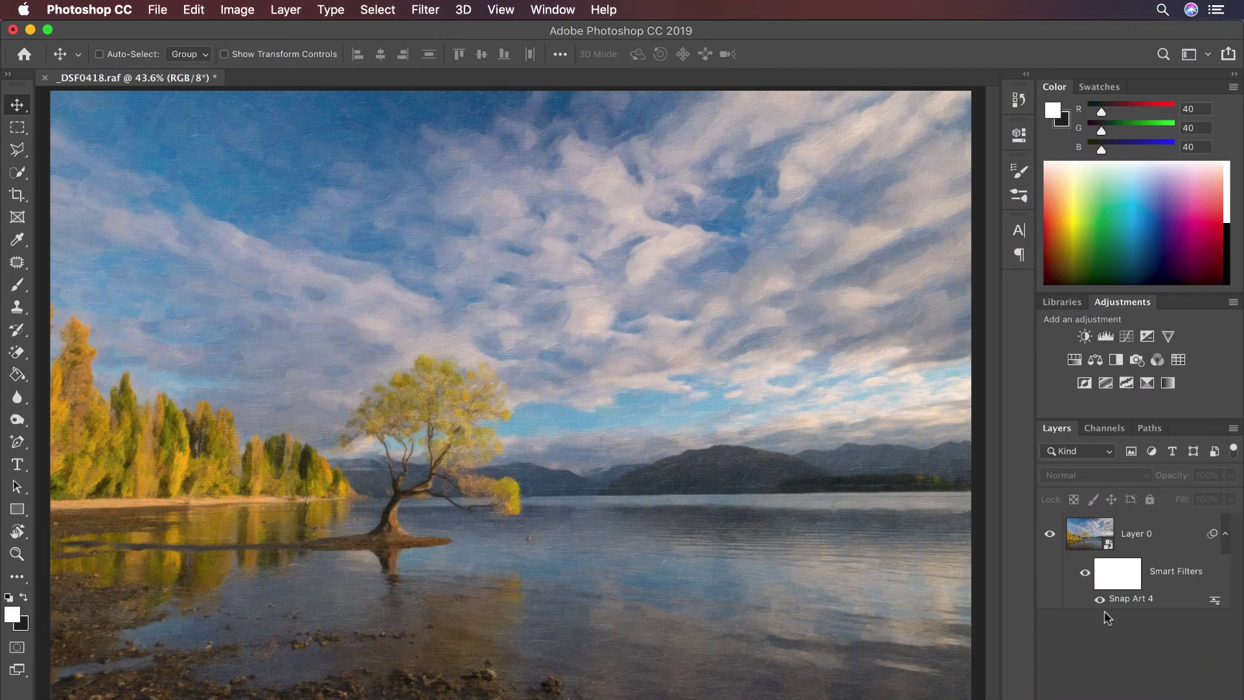
# - Reopen the Snap Art 4 smart filter on Layer 0 and adjust the oil paint's Photorealism
pyautogui.doubleClick(1131, 598)
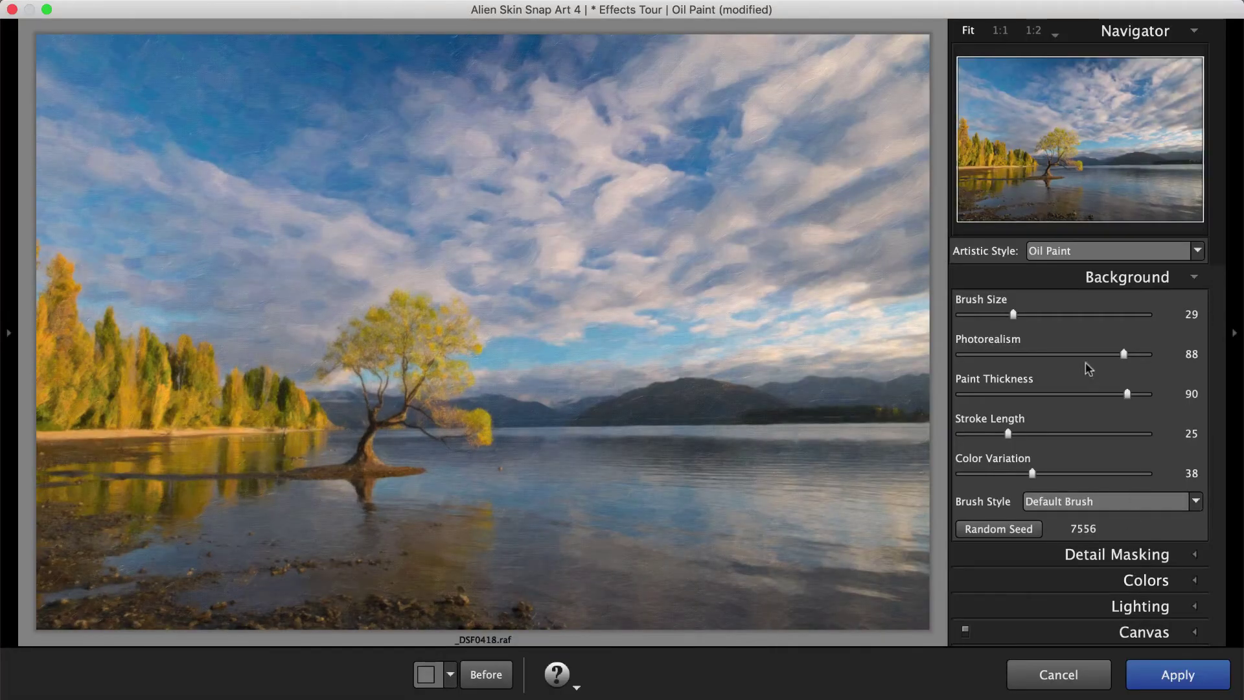
pyautogui.click(1014, 354)
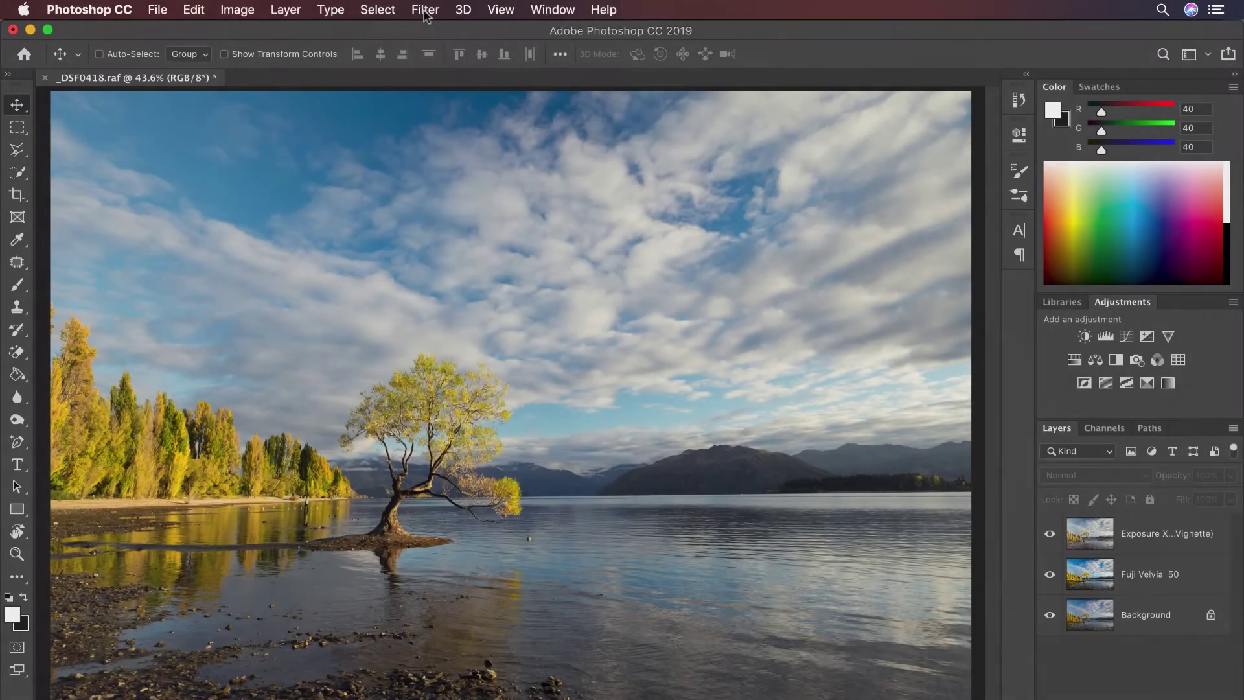
# - Open the lake photo in the Alien Skin Blow Up 3 automation plug-in
pyautogui.click(426, 13)
pyautogui.click(357, 146)
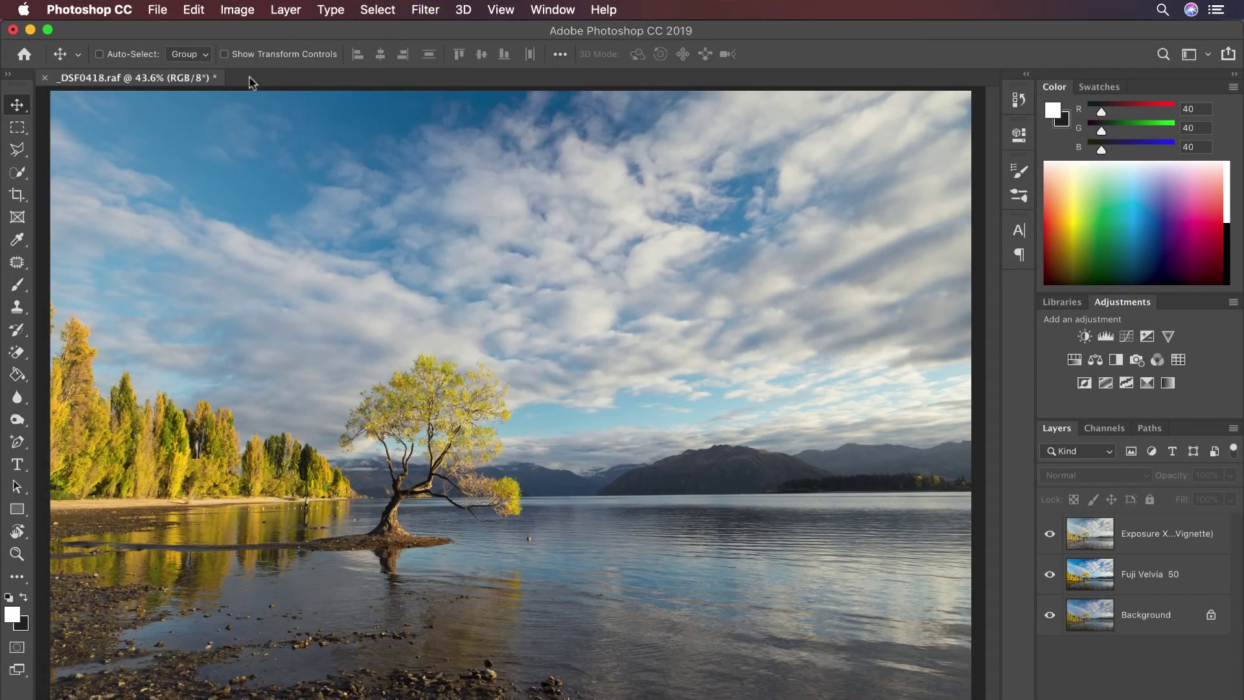
pyautogui.click(154, 9)
pyautogui.moveTo(367, 383)
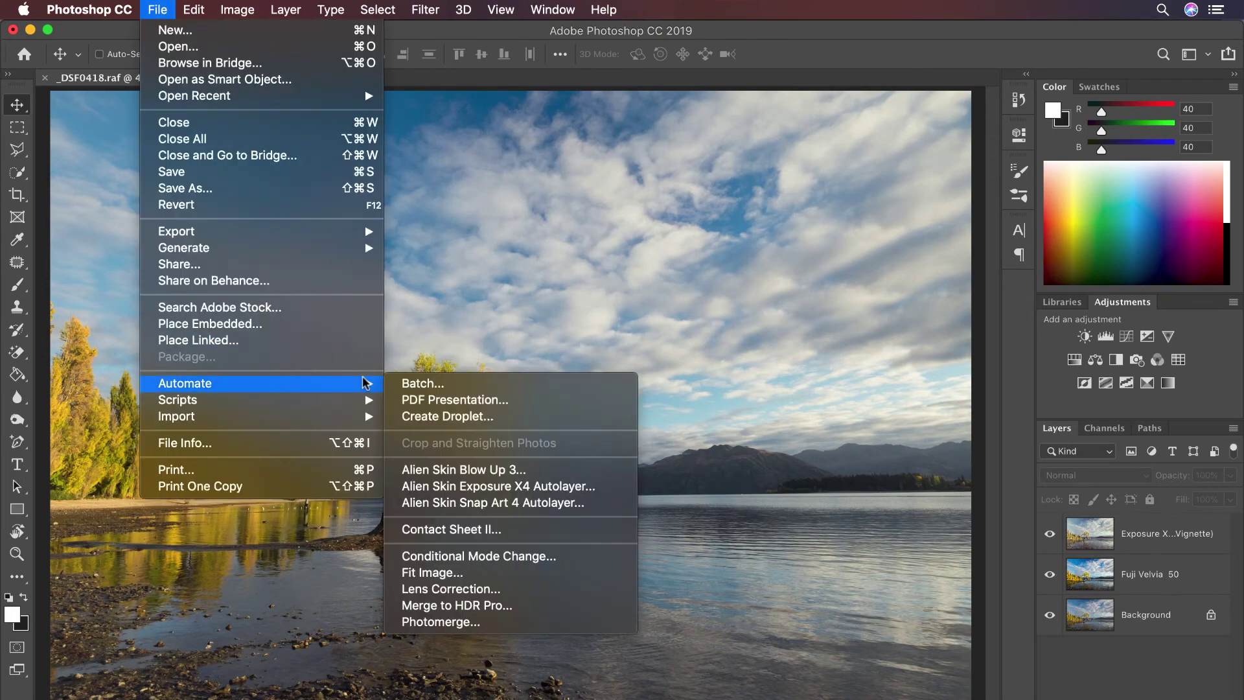
pyautogui.click(465, 470)
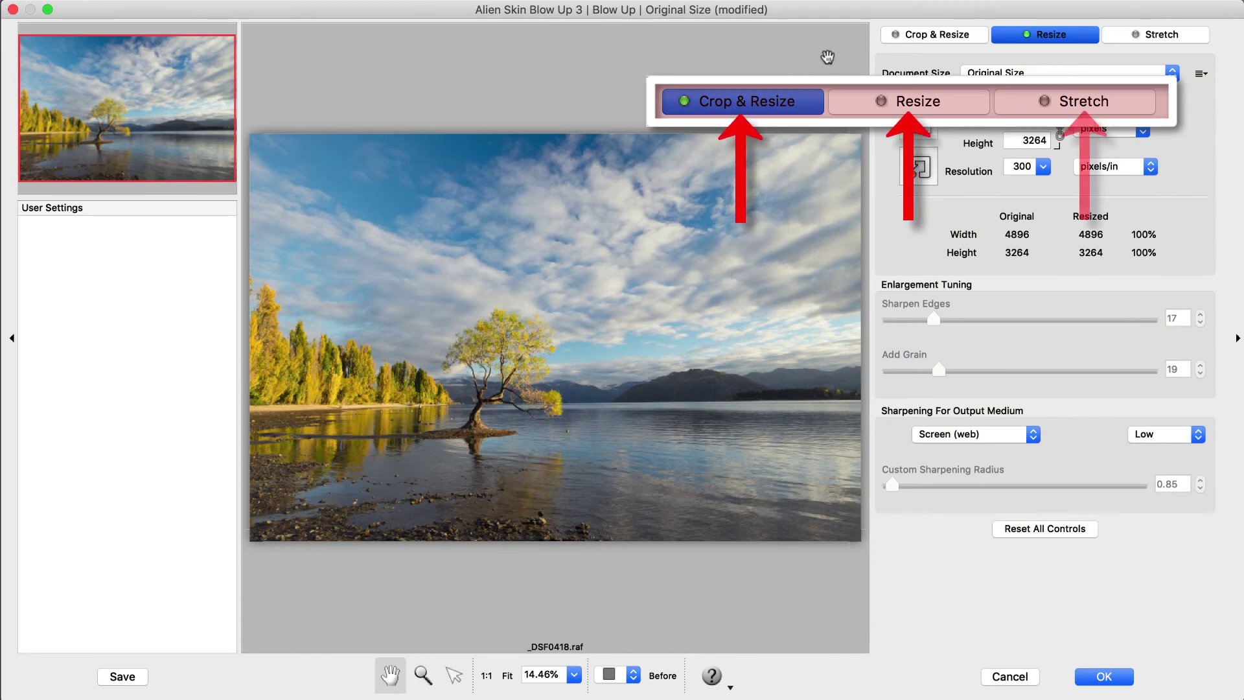
# - Try Crop & Resize with the 1920 x 1080 HD 1080p video size, move the crop frame up, and reset the document size
pyautogui.click(907, 37)
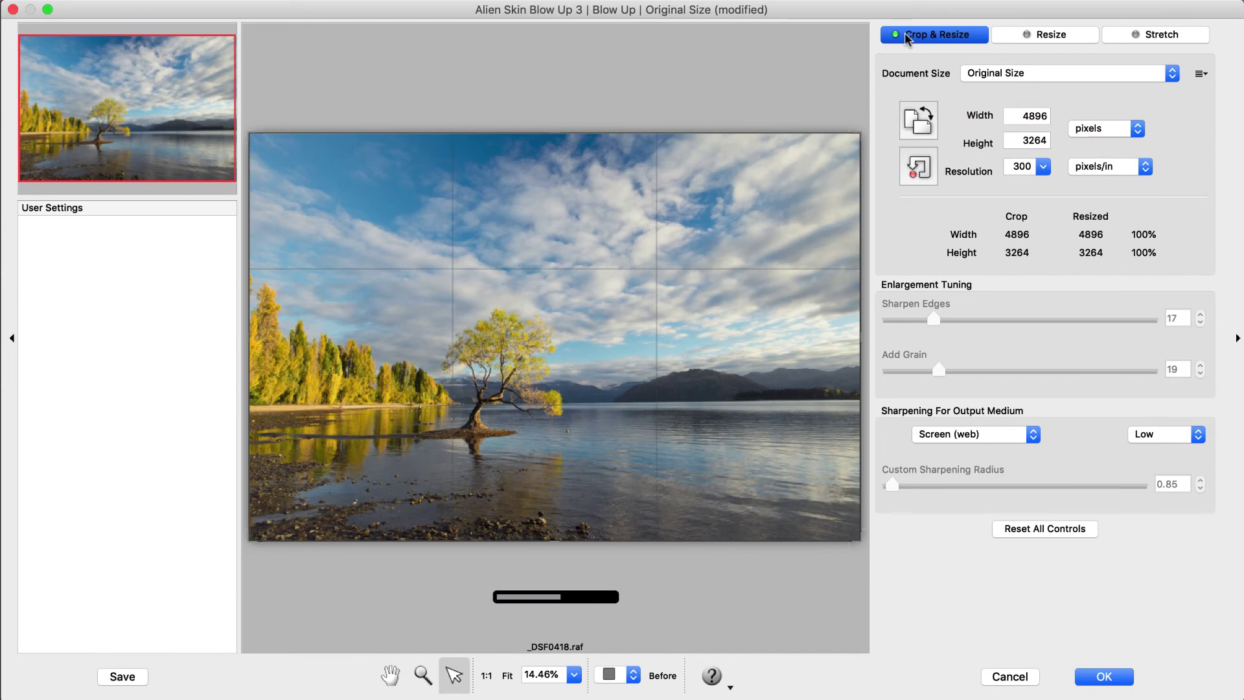
pyautogui.click(1069, 78)
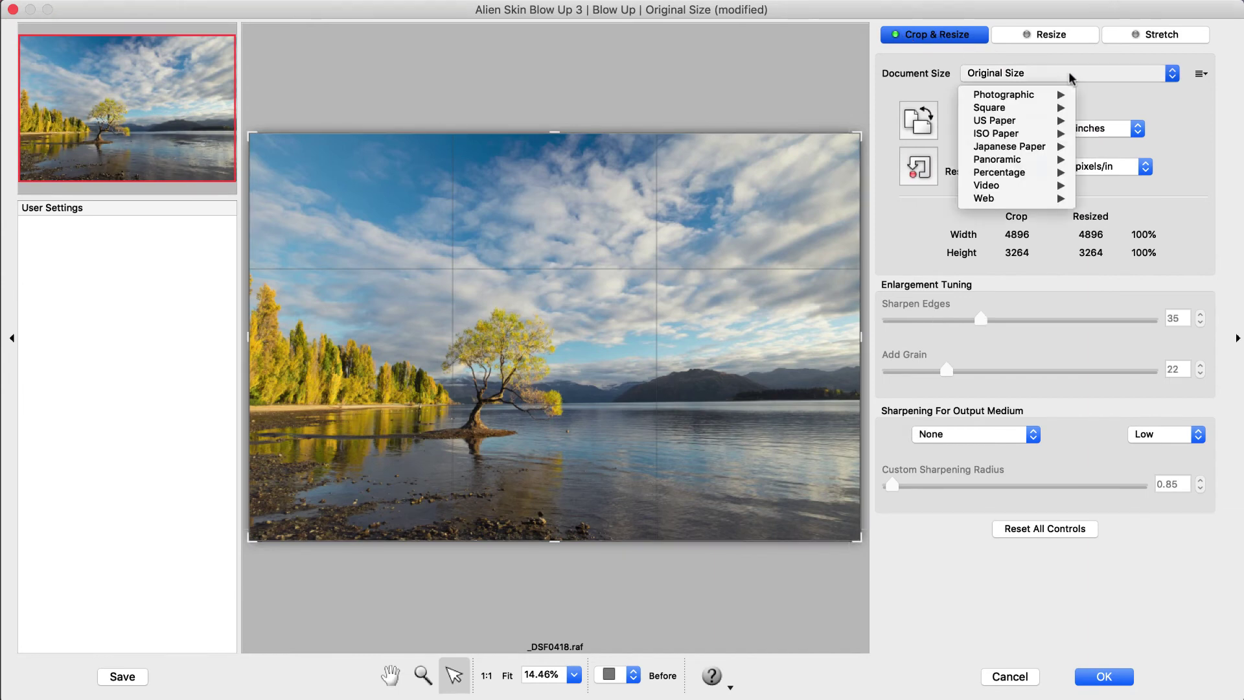
pyautogui.moveTo(998, 185)
pyautogui.click(1116, 273)
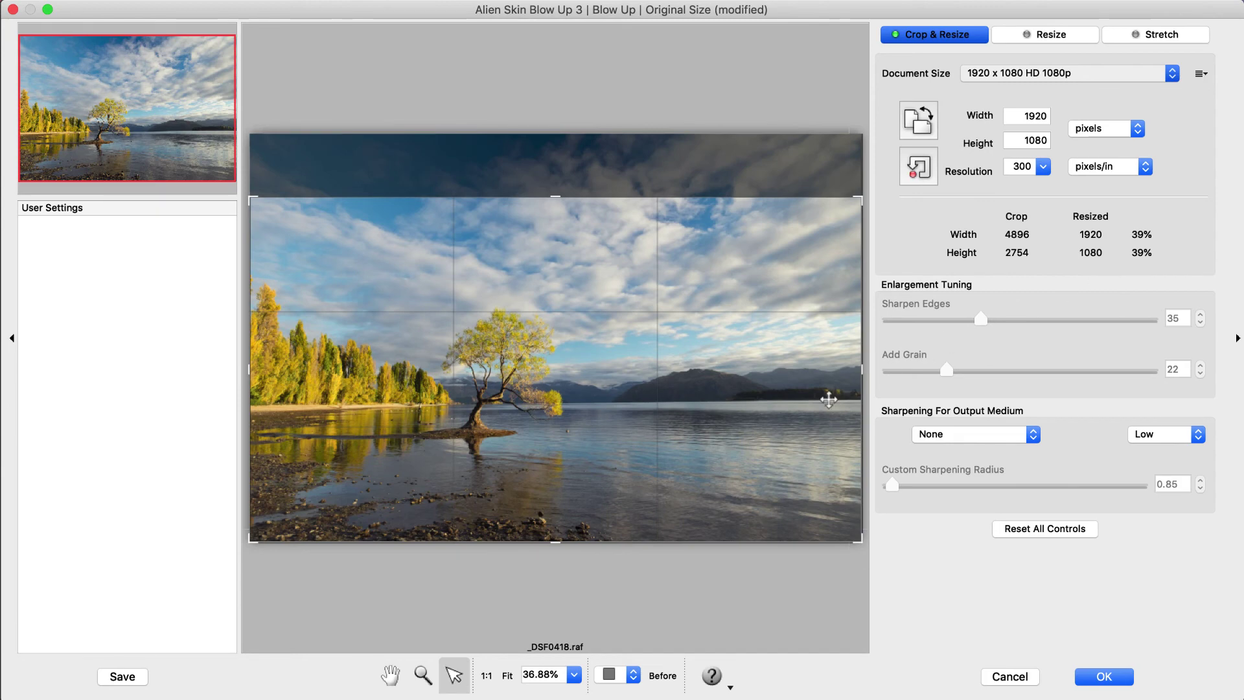
pyautogui.moveTo(829, 400); pyautogui.dragTo(822, 370)
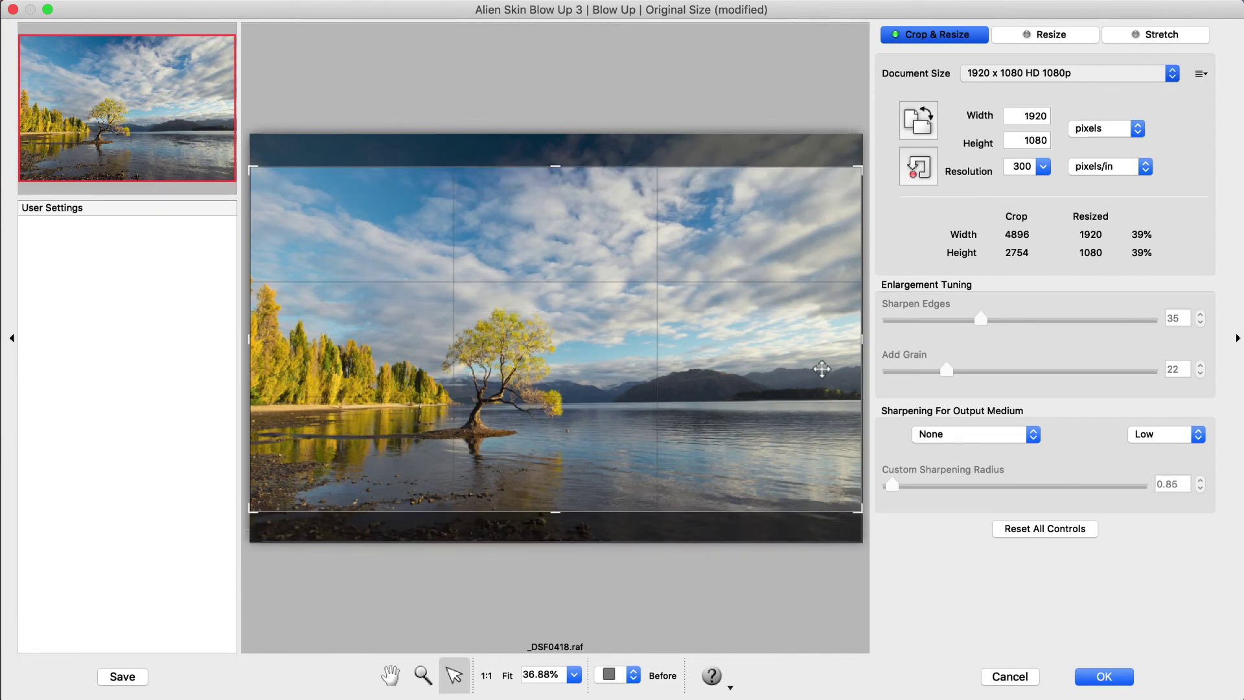
pyautogui.click(912, 173)
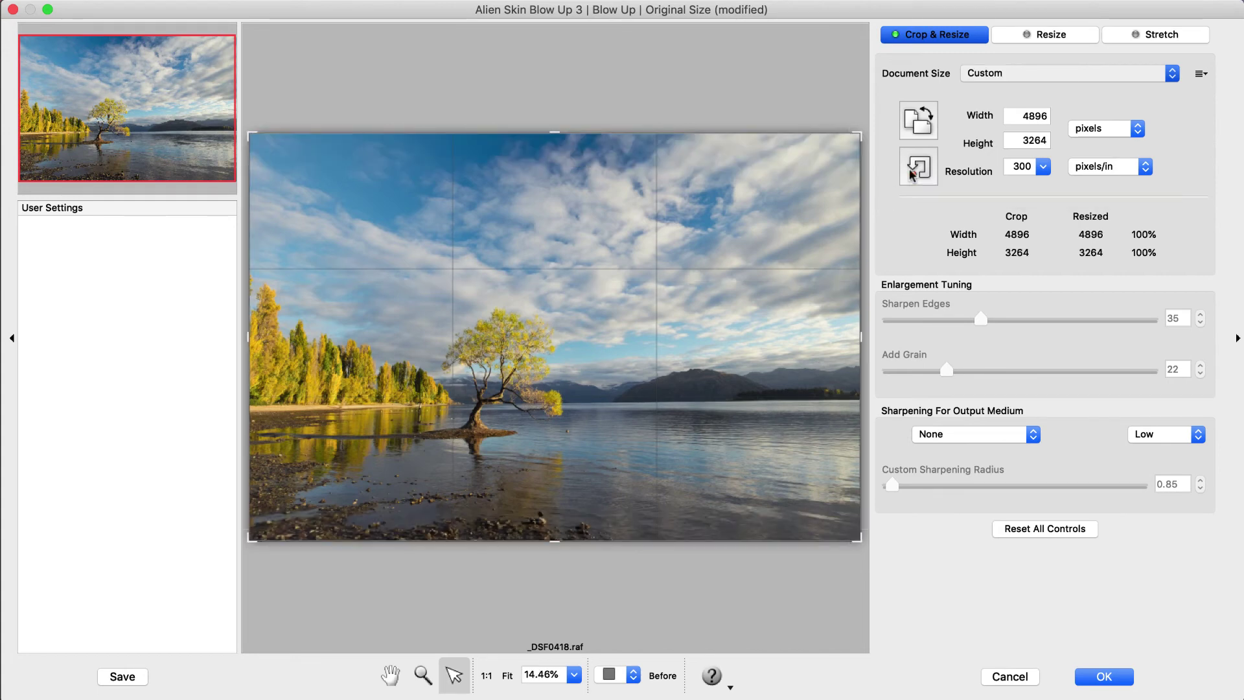
# - Try resizing the whole photo proportionally to fit the 8 x 8 square document size
pyautogui.click(1020, 36)
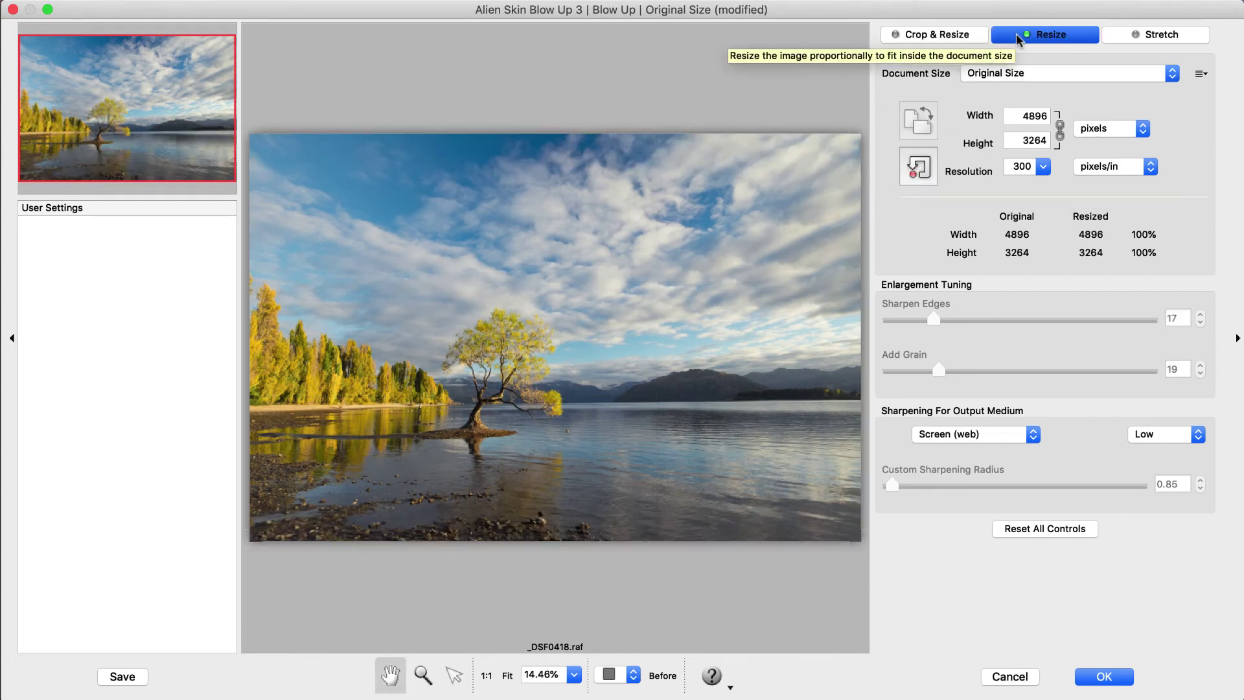
pyautogui.click(1171, 73)
pyautogui.moveTo(1043, 108)
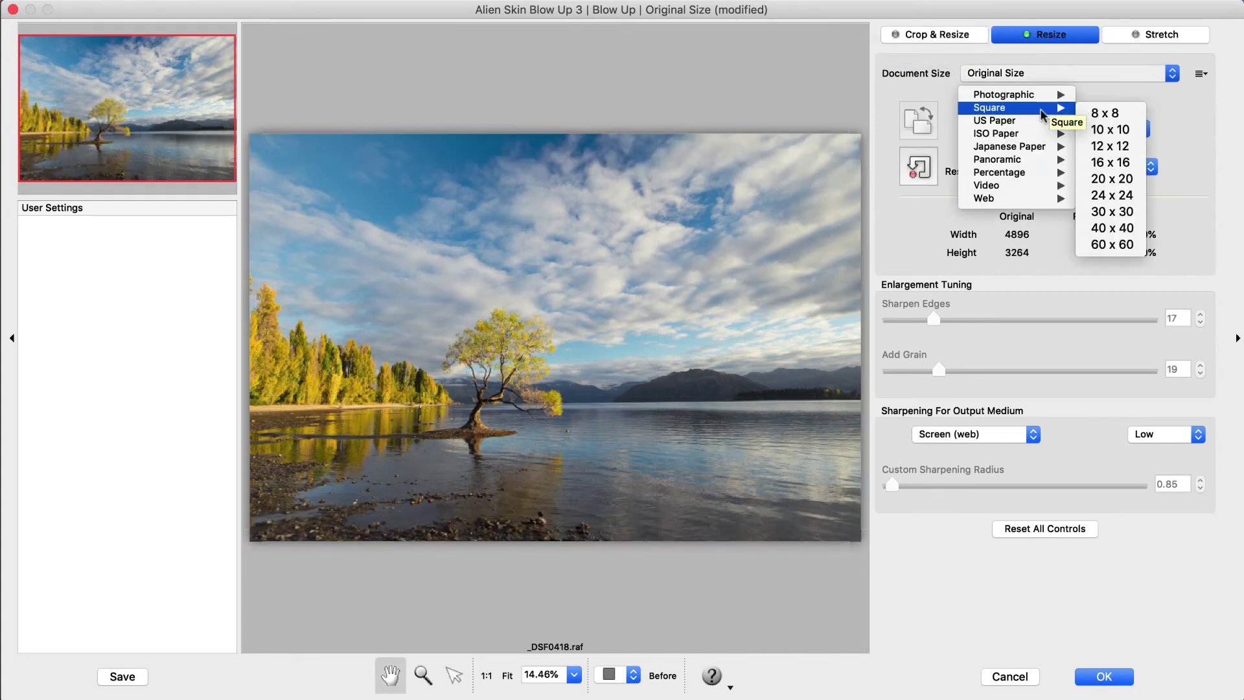
pyautogui.click(1110, 112)
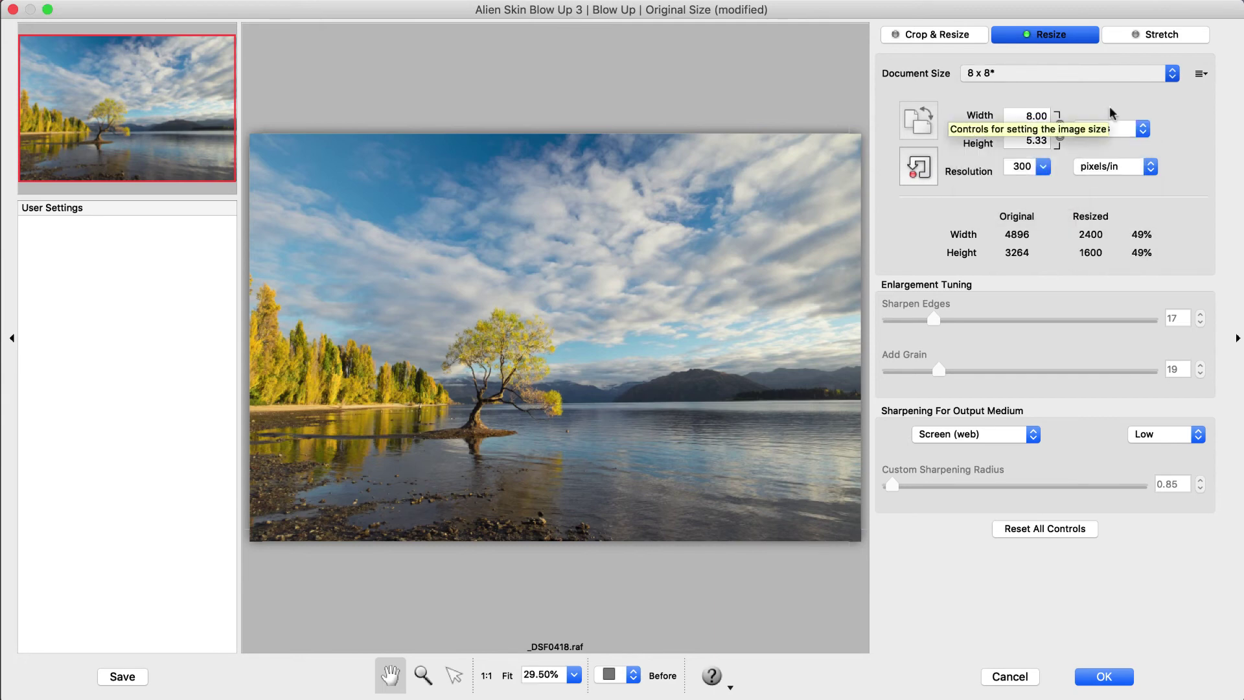
# - Try stretching the photo to the 10 x 10 square document size and reset it to the original dimensions
pyautogui.click(1154, 35)
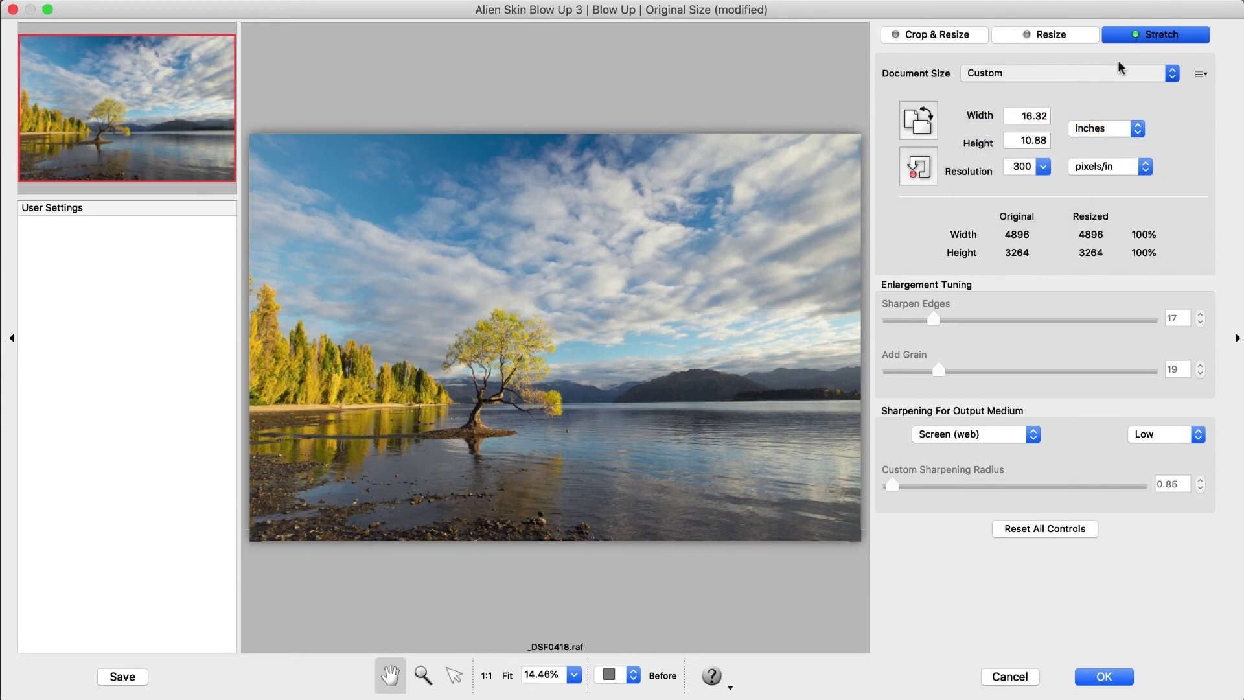
pyautogui.click(1077, 77)
pyautogui.moveTo(1050, 130)
pyautogui.click(1124, 156)
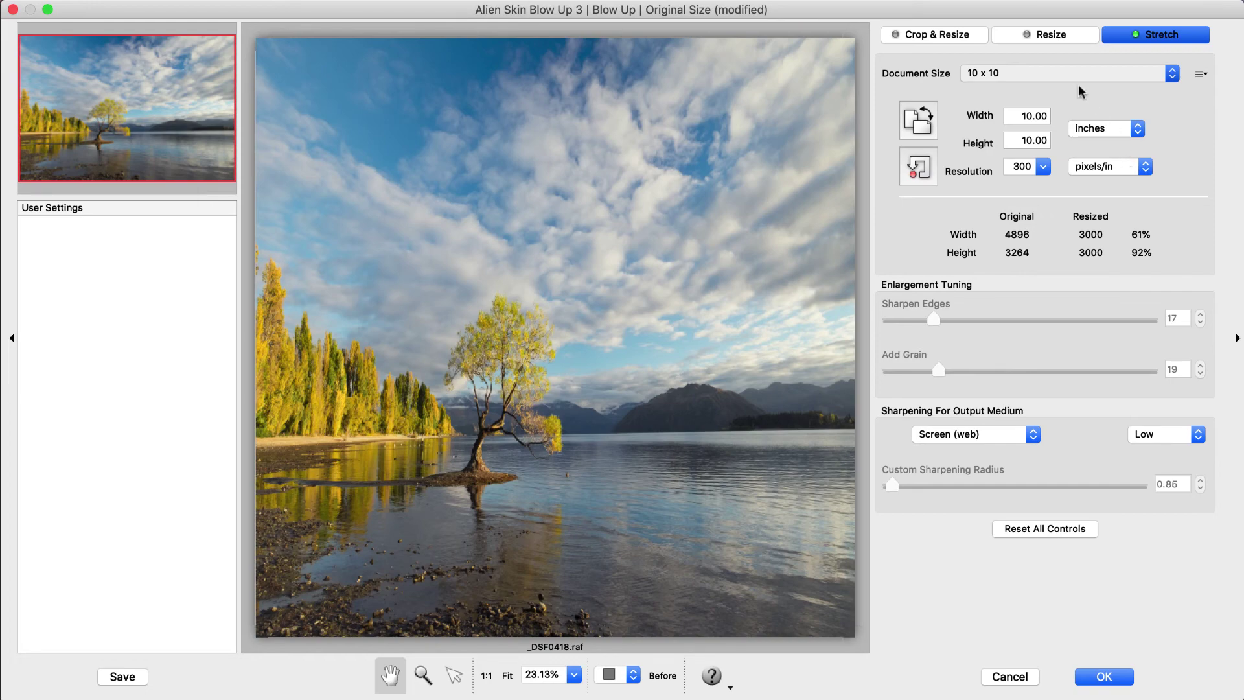
pyautogui.click(928, 175)
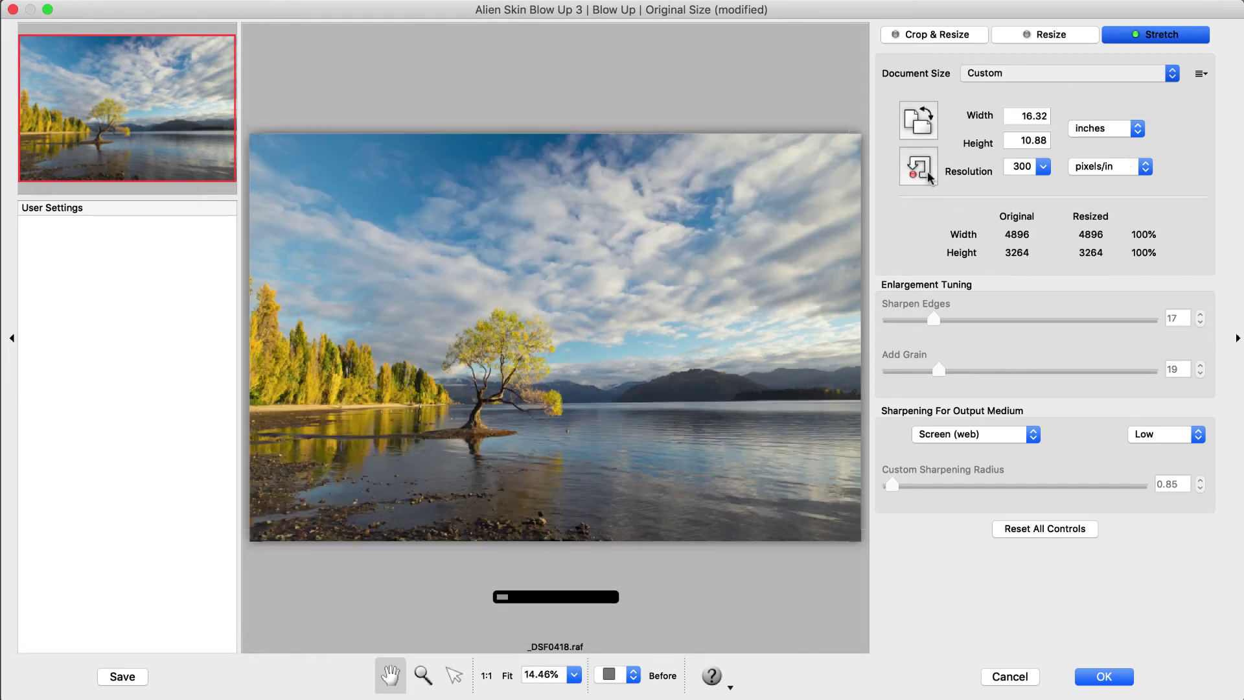
# - Crop and resize the photo to the 11 x 14 photographic size, with the crop frame at the photo's left edge
pyautogui.click(923, 41)
pyautogui.click(1008, 74)
pyautogui.moveTo(1061, 122)
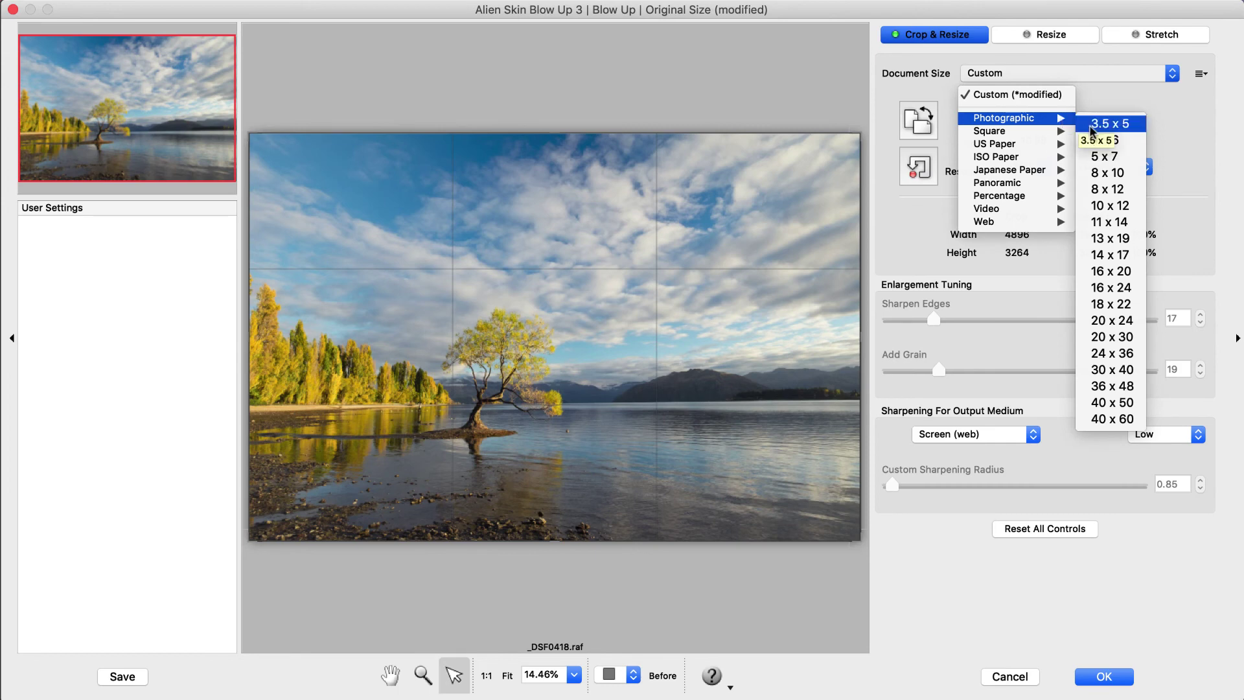
pyautogui.click(1109, 222)
pyautogui.moveTo(743, 384)
pyautogui.mouseDown()
pyautogui.moveTo(786, 370)
pyautogui.moveTo(741, 375)
pyautogui.mouseUp()
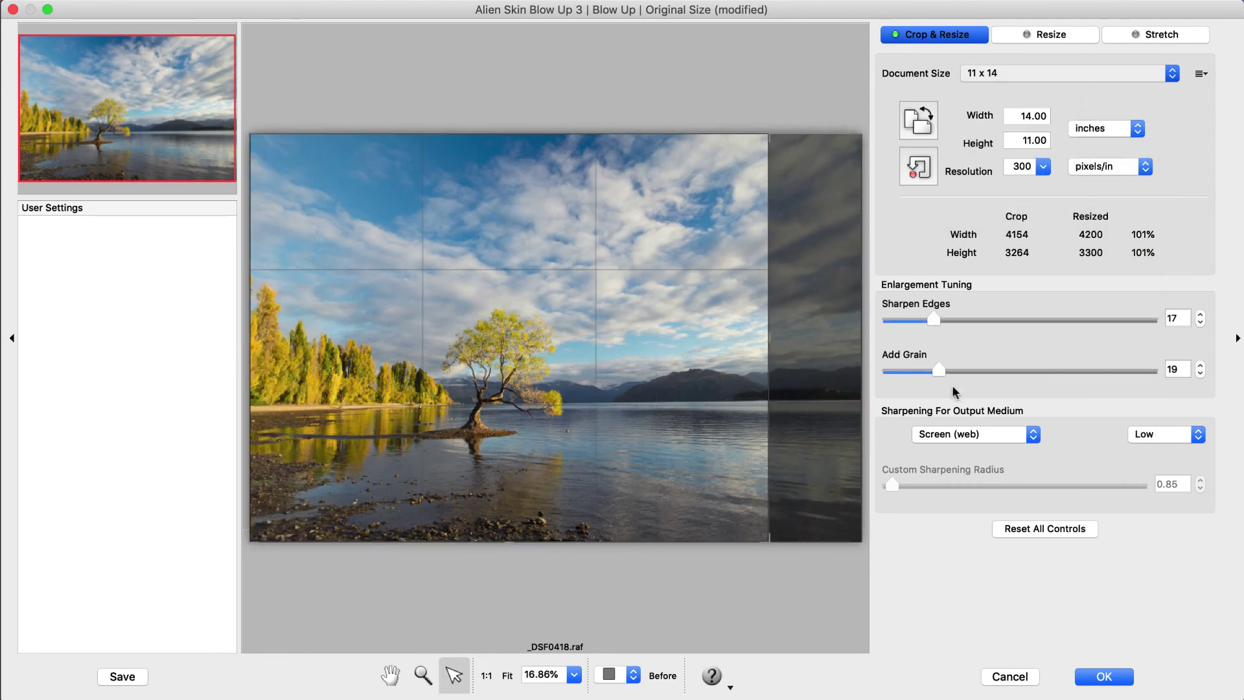
# - Set Sharpen Edges to 35, Add Grain to 22 and output medium sharpening to None, and apply the enlargement
pyautogui.moveTo(933, 319); pyautogui.dragTo(980, 319)
pyautogui.moveTo(955, 367); pyautogui.dragTo(943, 370)
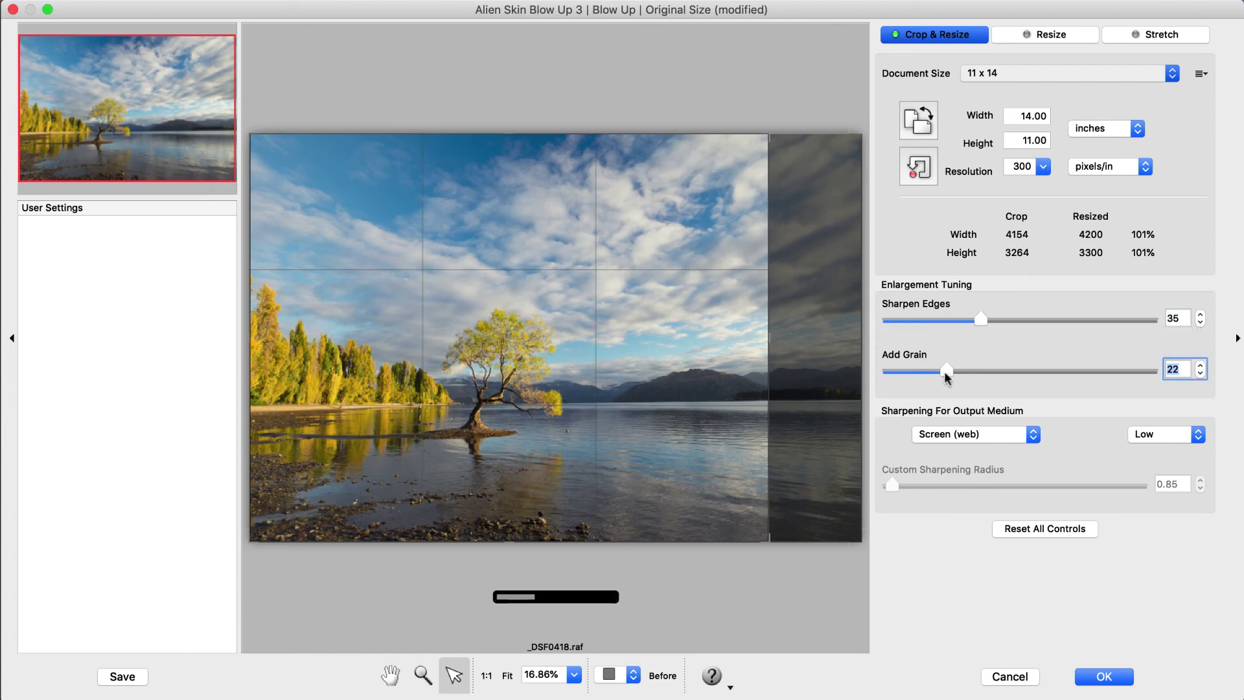
pyautogui.click(991, 433)
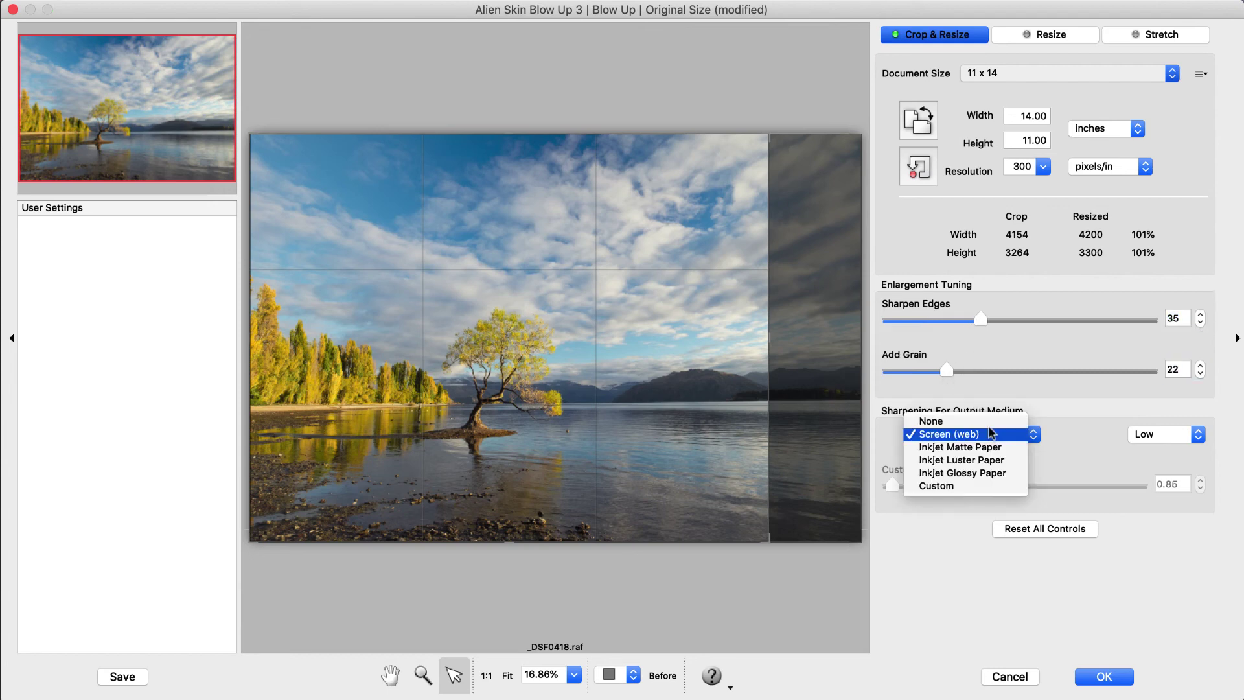
pyautogui.press('Up')
pyautogui.press('Return')
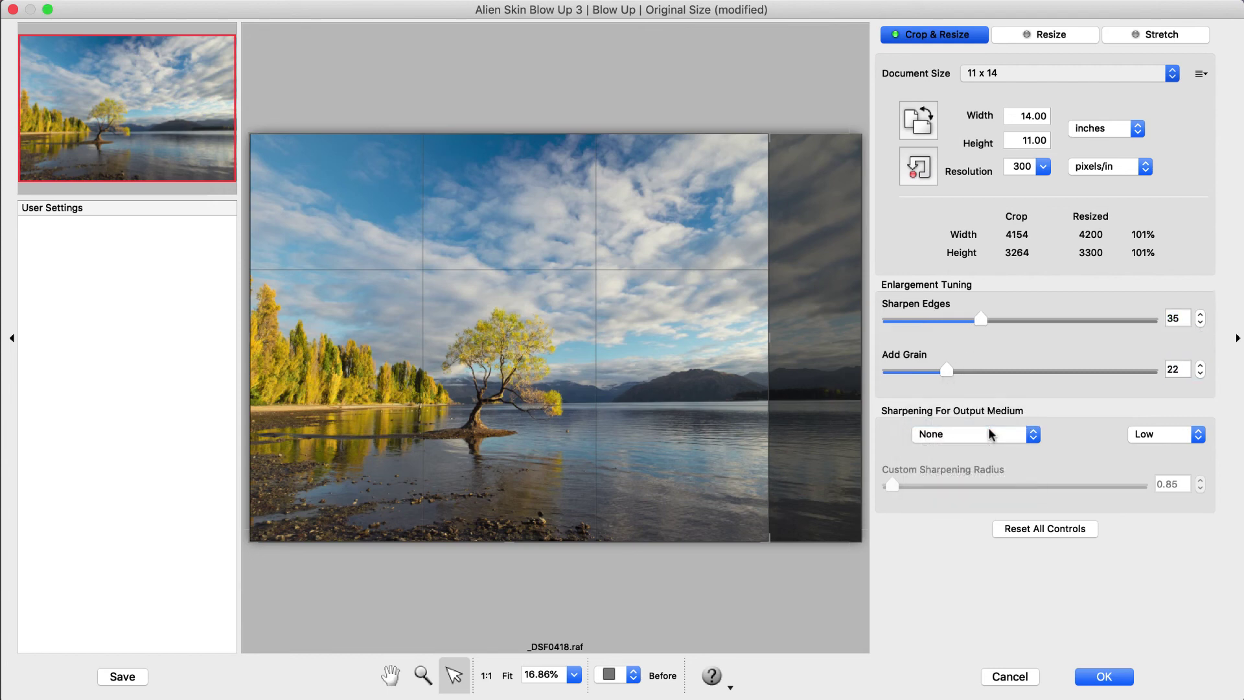
pyautogui.click(1105, 676)
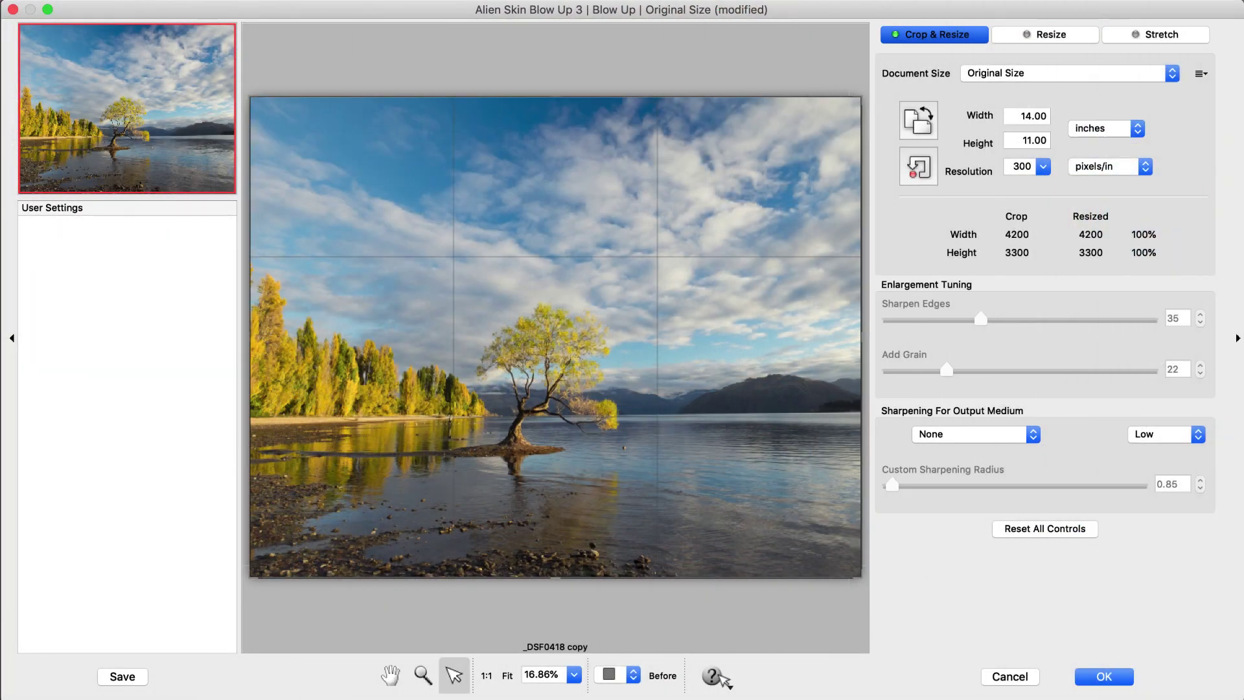
# - Open the Blow Up 3 preferences
pyautogui.click(715, 678)
pyautogui.click(776, 632)
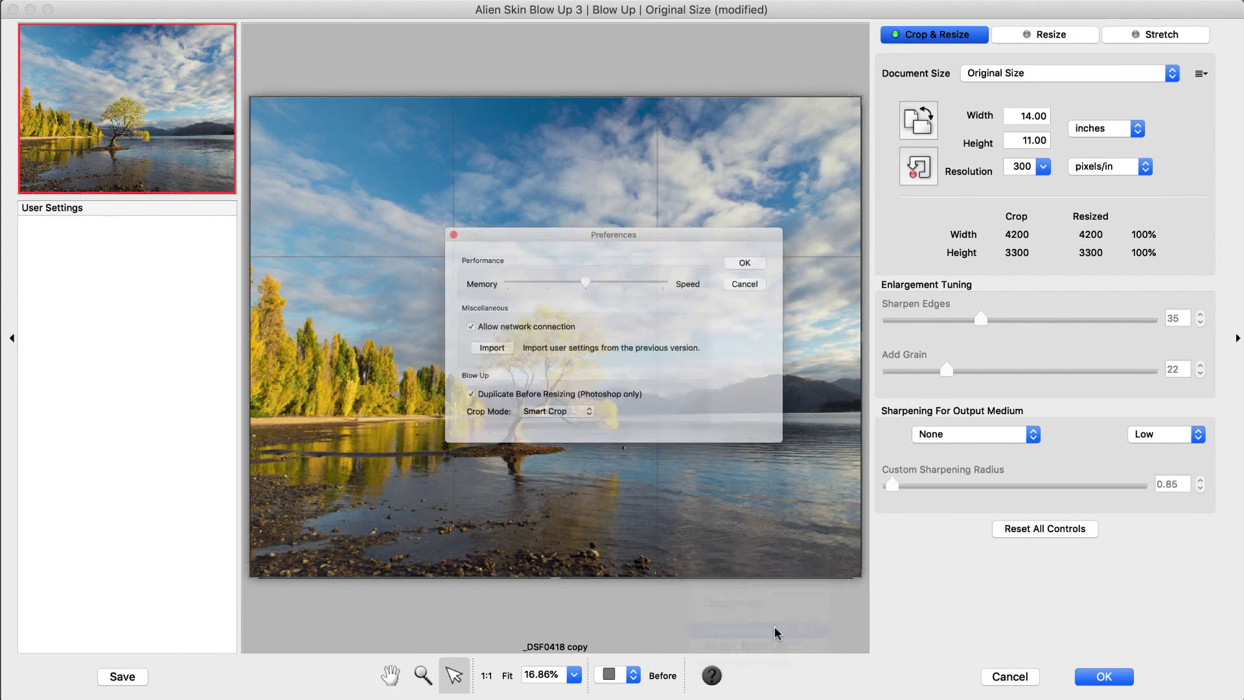